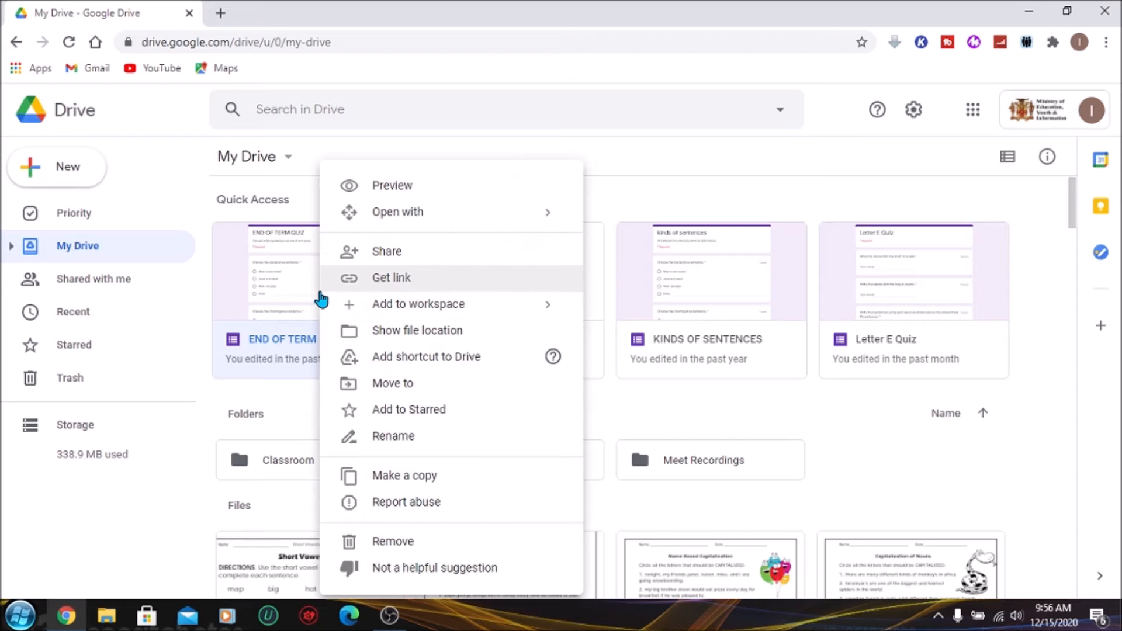
Step: Open the END OF TERM QUIZ file with Google Forms and bring up its print settings
mouse_move(478, 227)
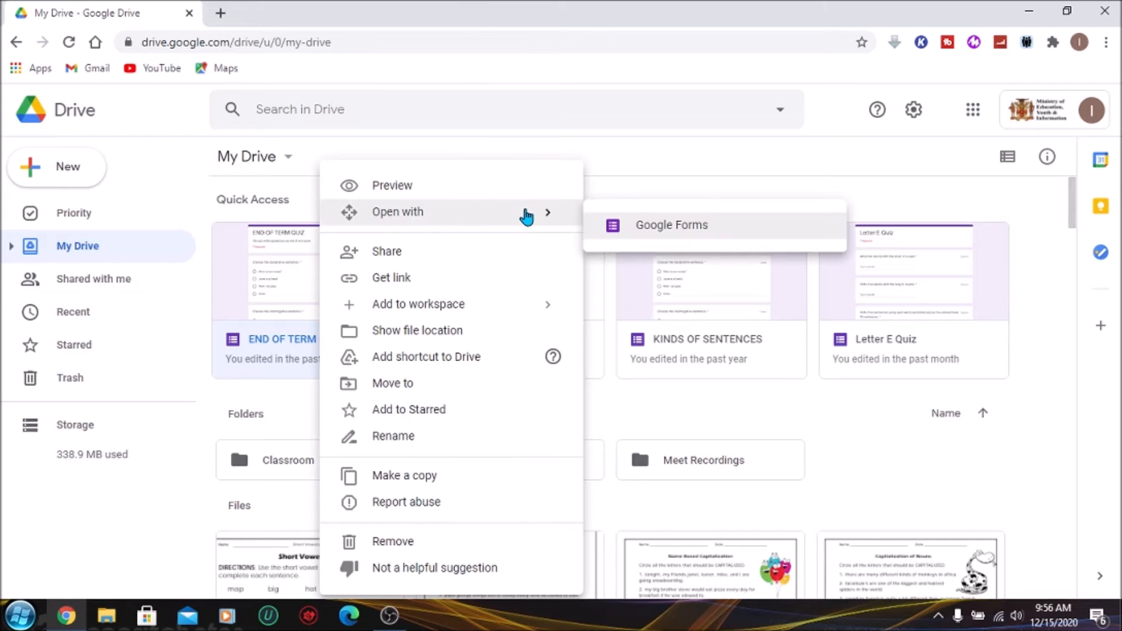
click(649, 234)
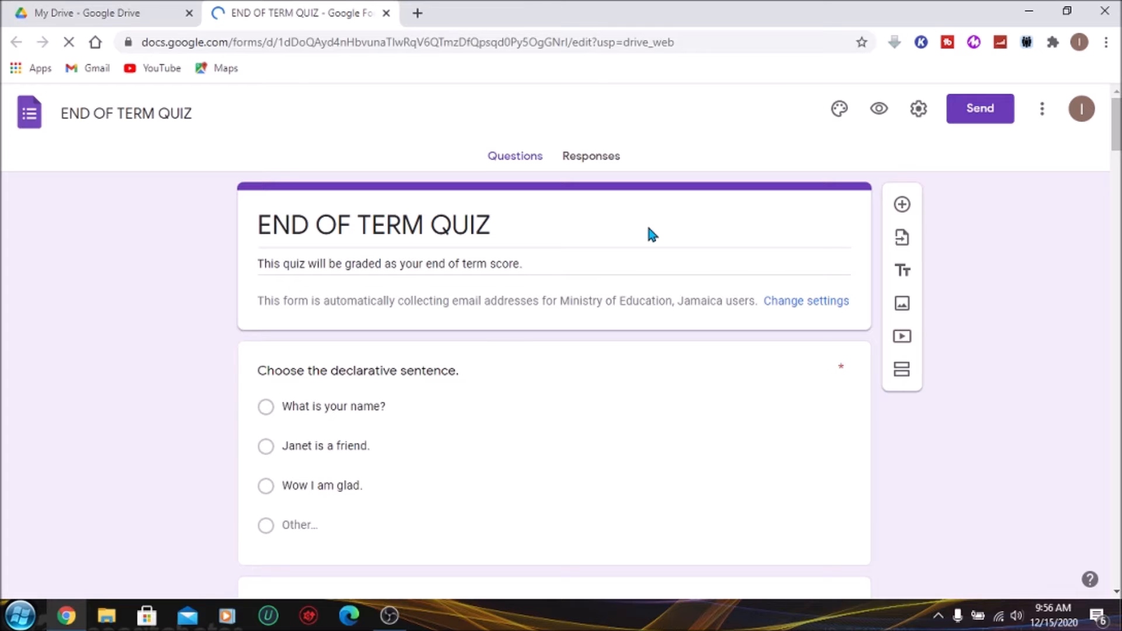
click(1043, 111)
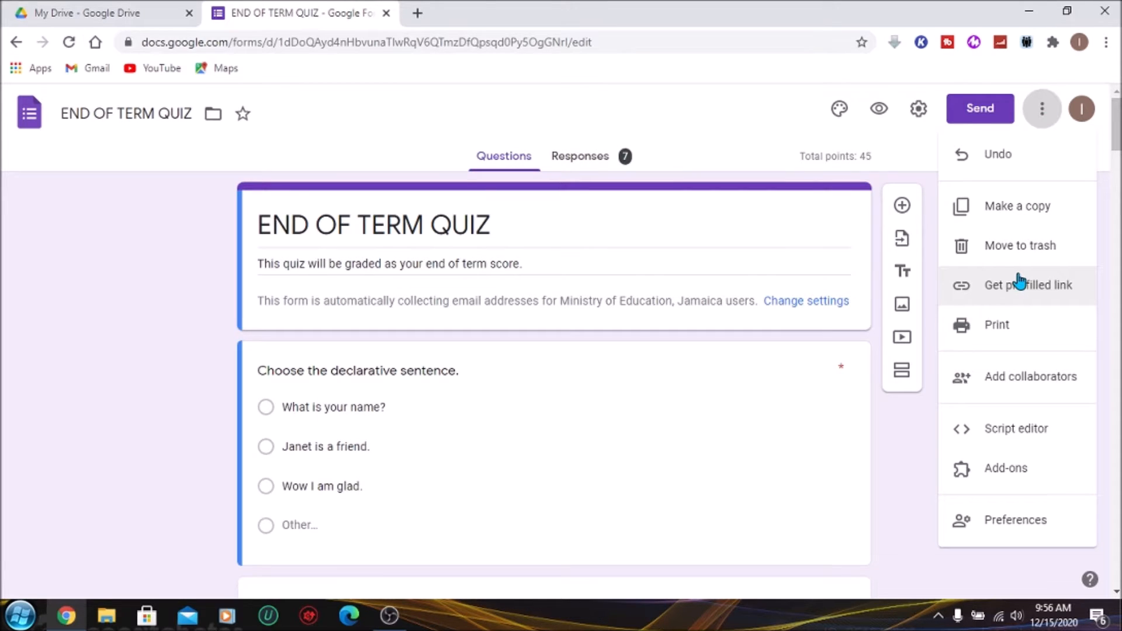
click(997, 325)
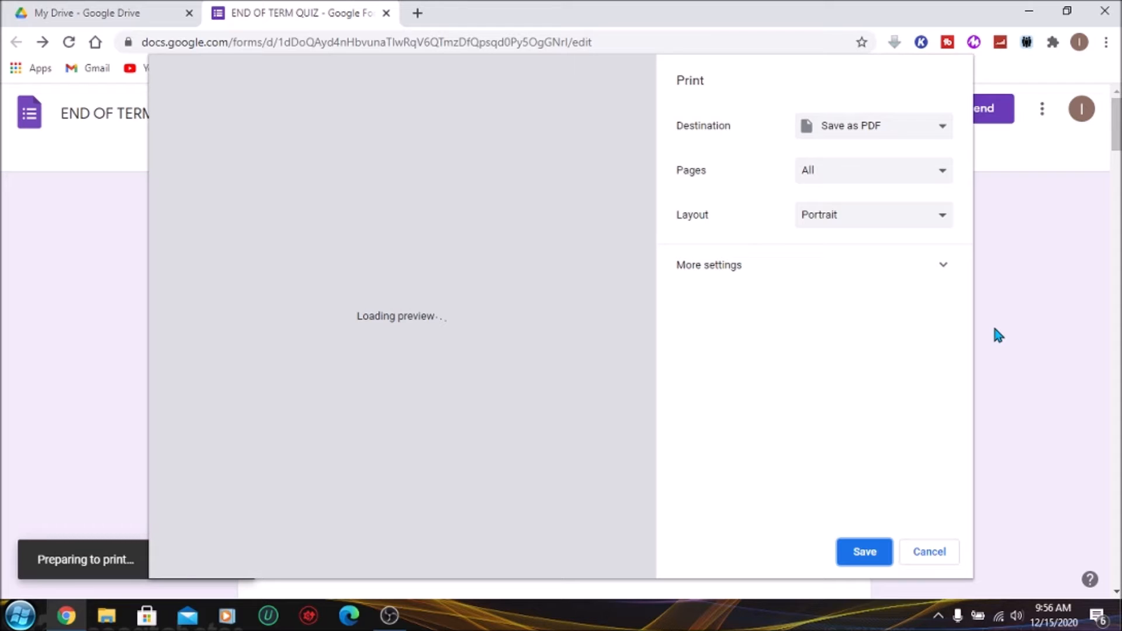
Step: Set the print destination to Save as PDF and start saving the quiz
click(941, 126)
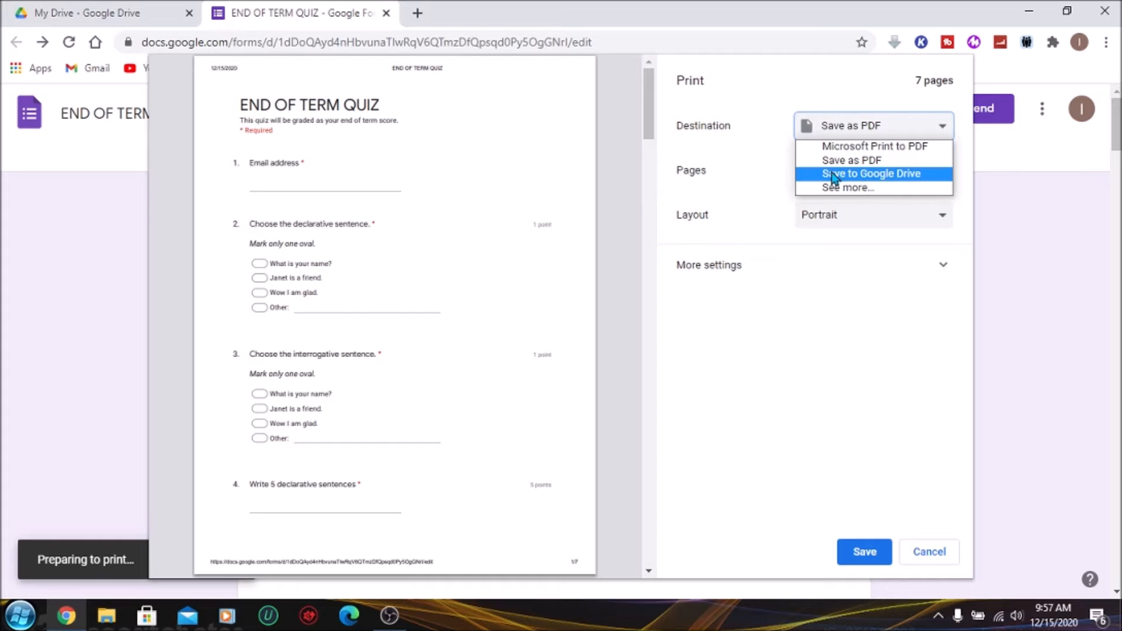
click(876, 163)
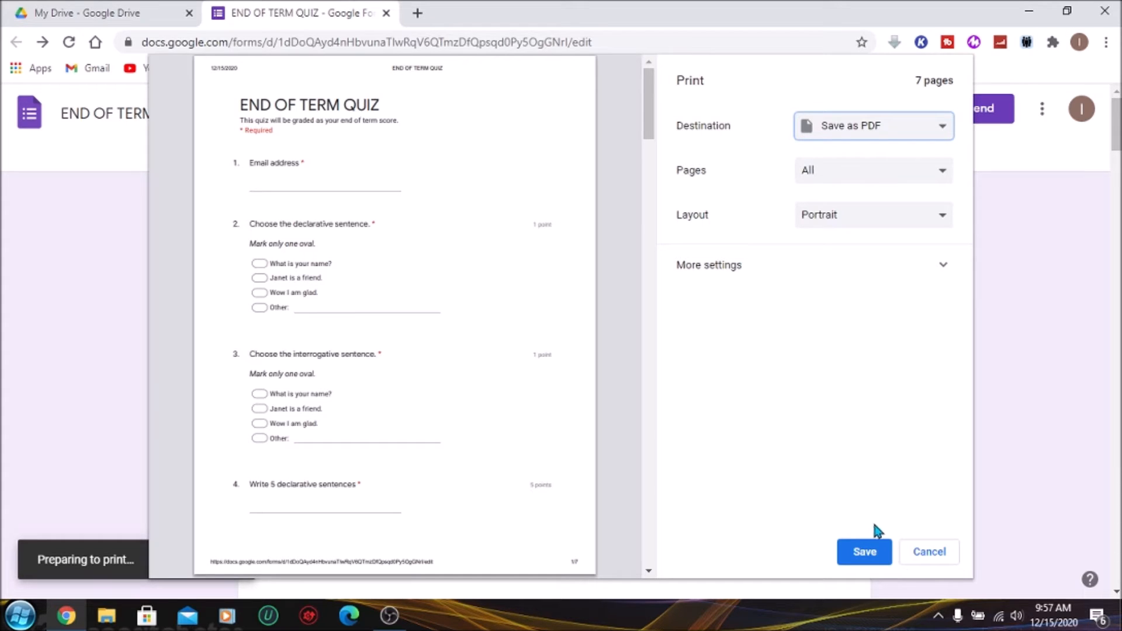
click(866, 555)
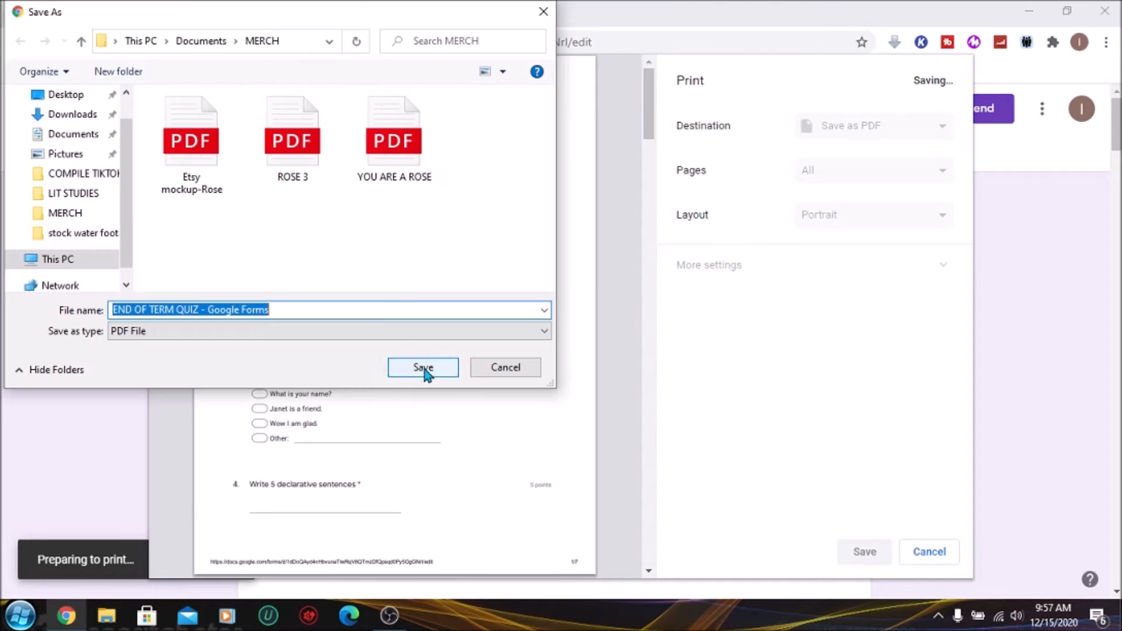
Step: Name the file "END OF TERM QUIZ - PDF VERSION" and save it in the ENGLISH LANGUAGE folder
click(286, 309)
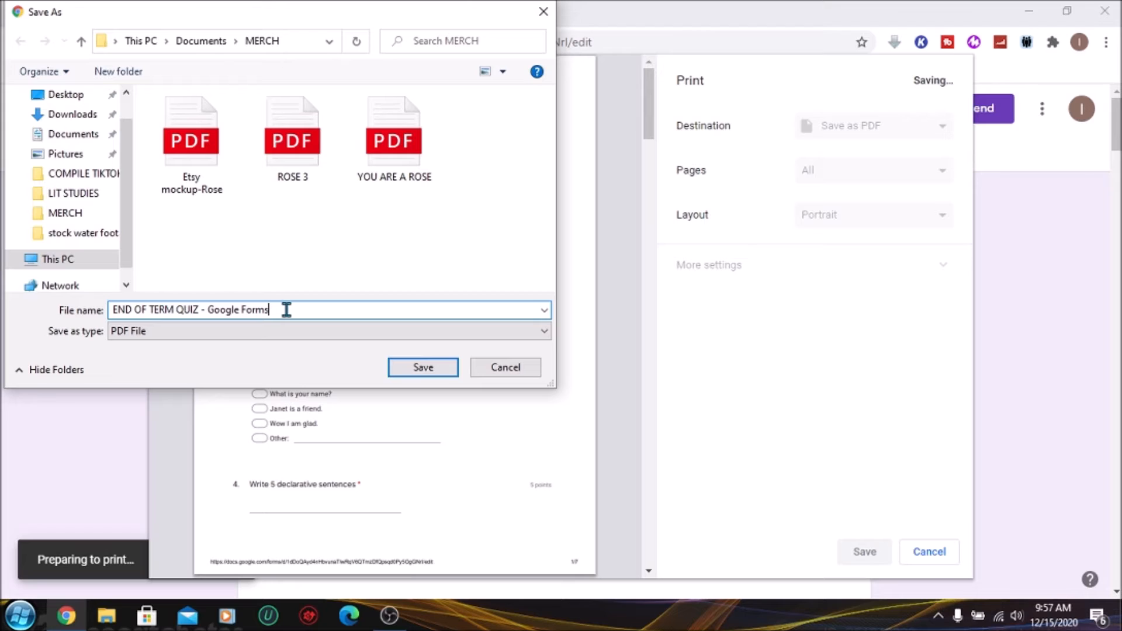
key(BackSpace)
key(BackSpace)
key(BackSpace)
key(BackSpace)
key(BackSpace)
key(BackSpace)
key(BackSpace)
key(BackSpace)
key(BackSpace)
key(BackSpace)
key(BackSpace)
key(BackSpace)
text(PDF VERSION)
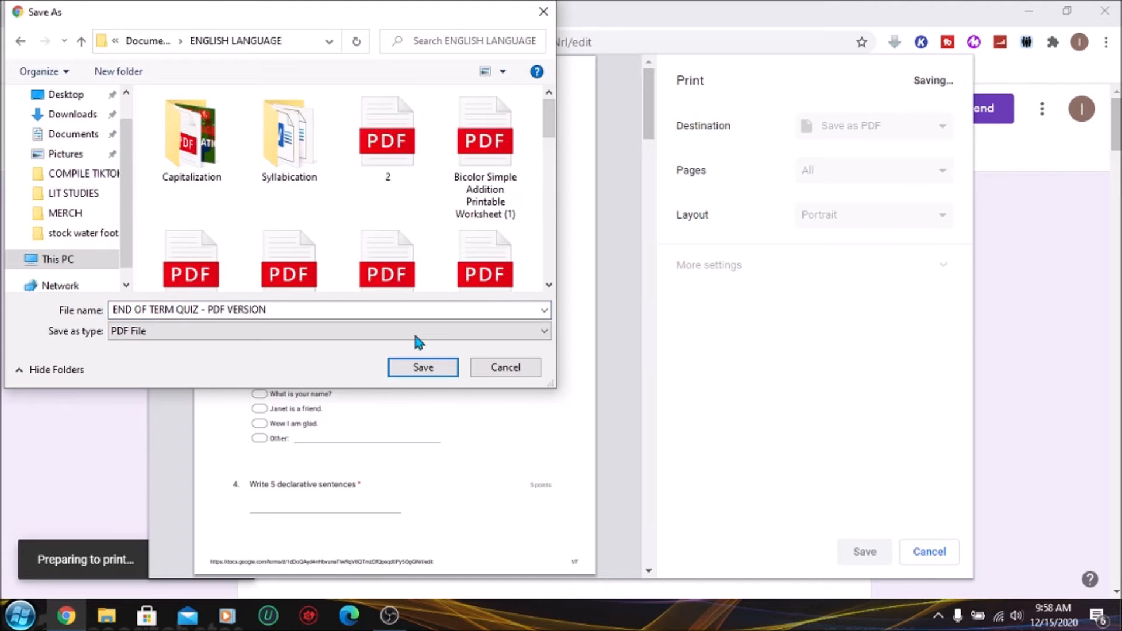
click(423, 367)
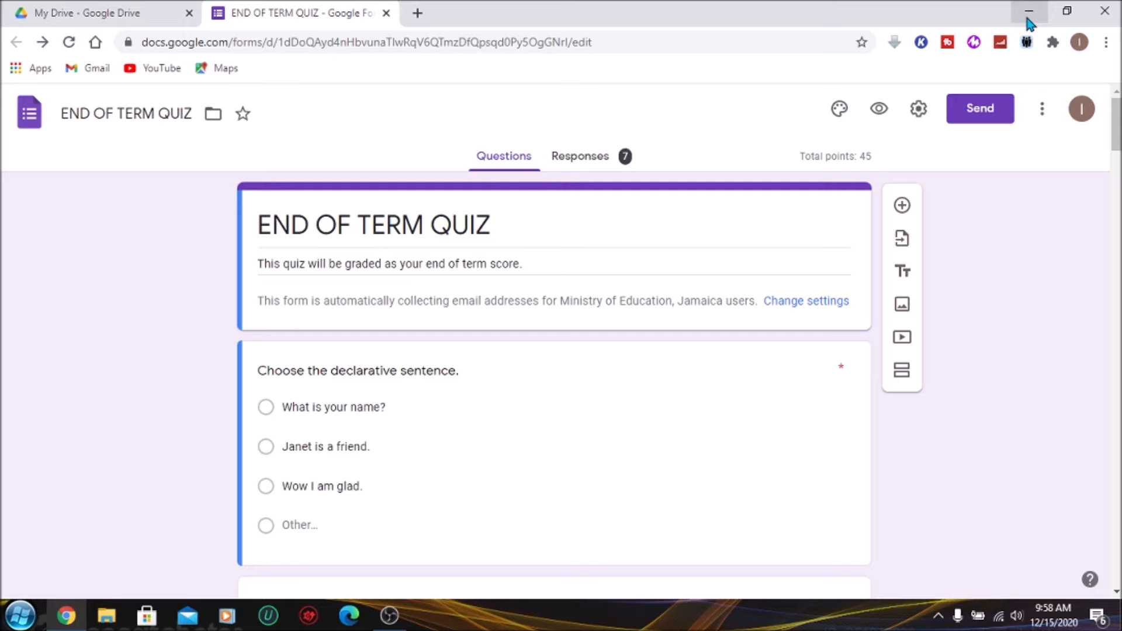
Step: Switch to File Explorer and enlarge the ENGLISH LANGUAGE folder window to full screen
click(1027, 18)
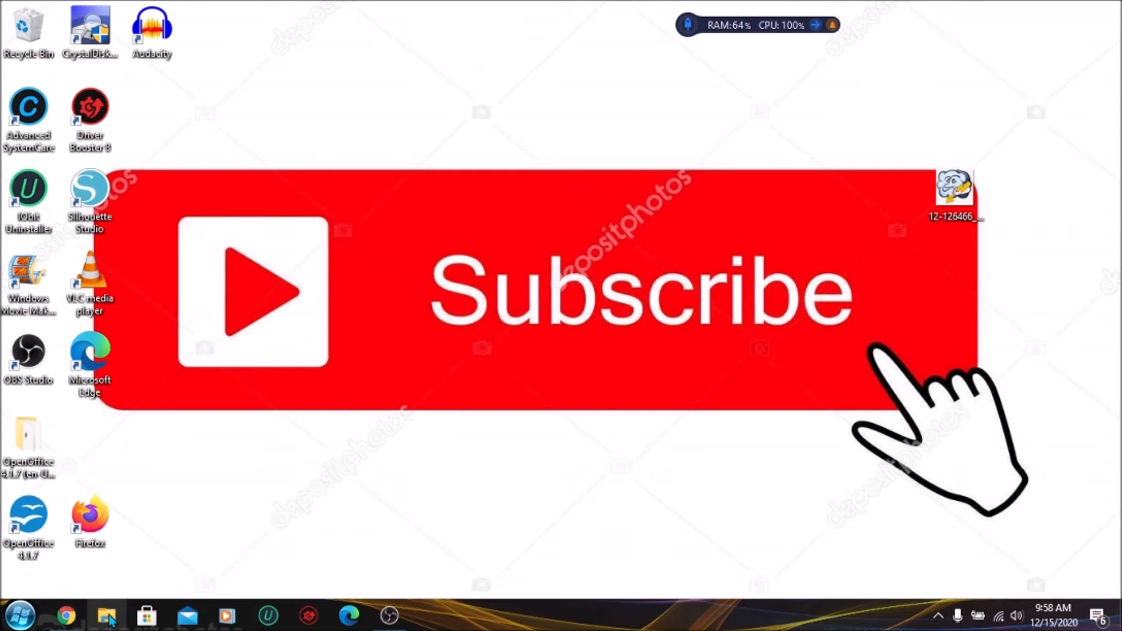
click(107, 616)
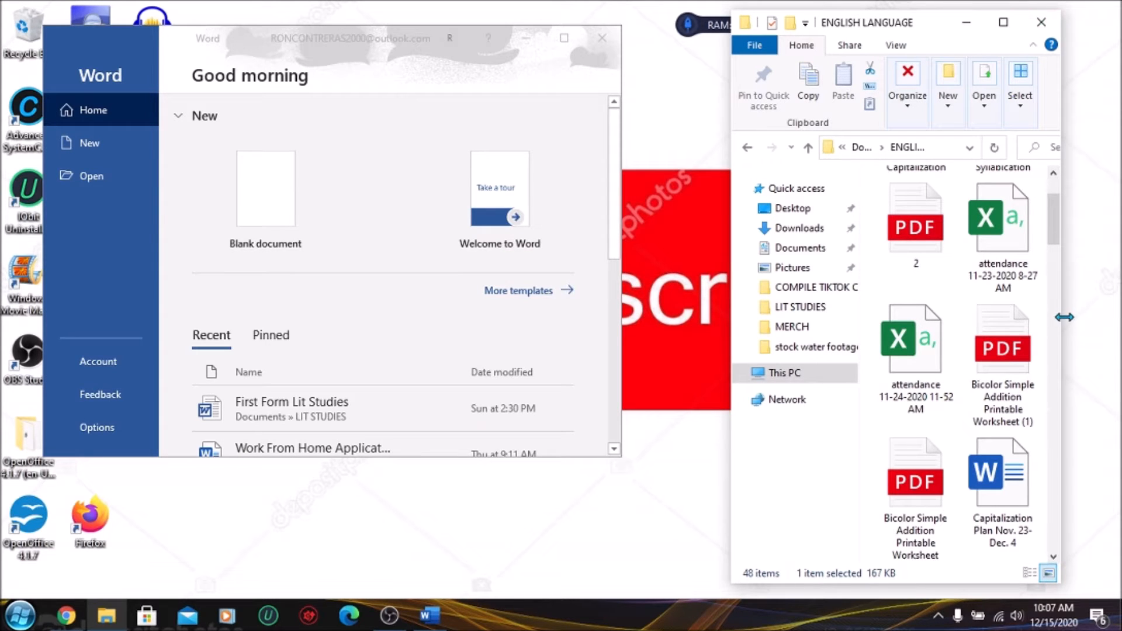
drag(1062, 313, 1116, 305)
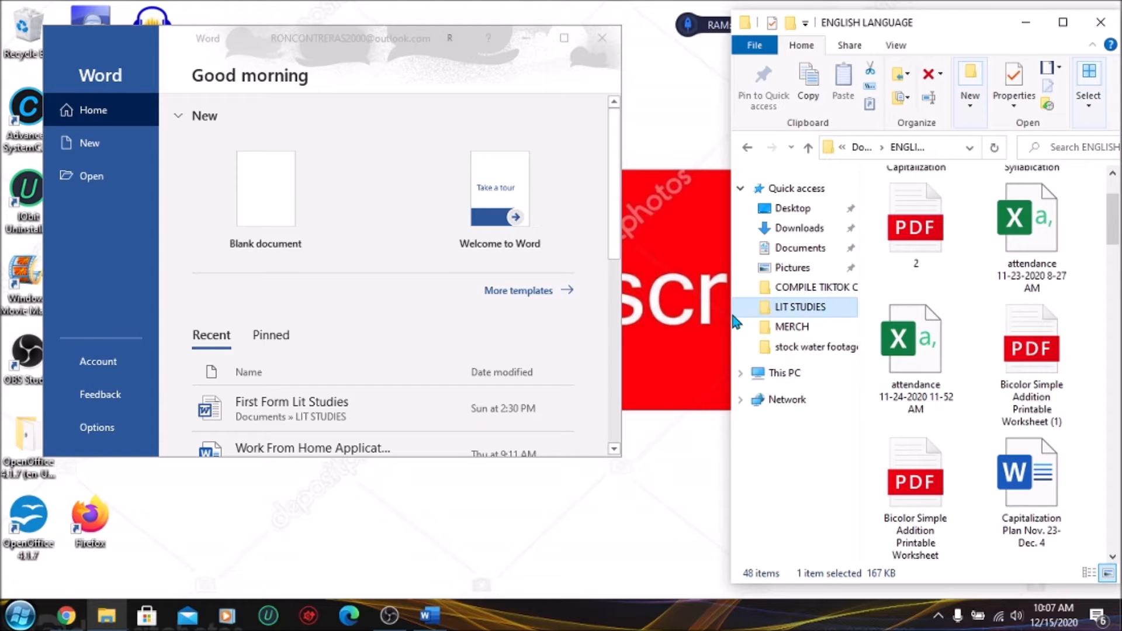
drag(733, 316, 635, 318)
click(74, 35)
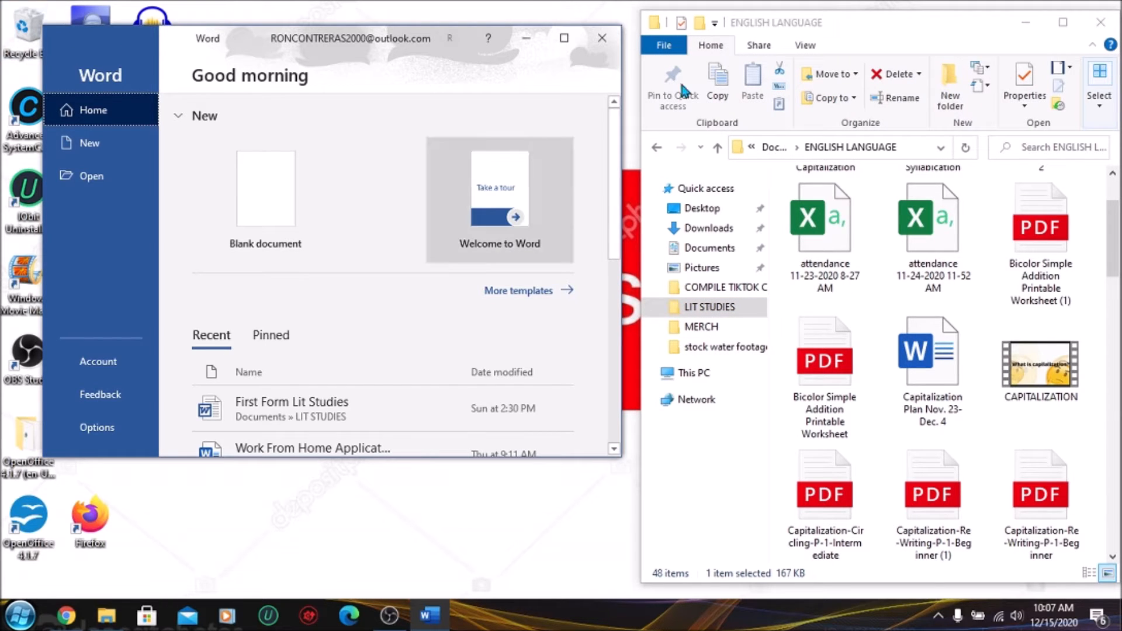
click(1071, 28)
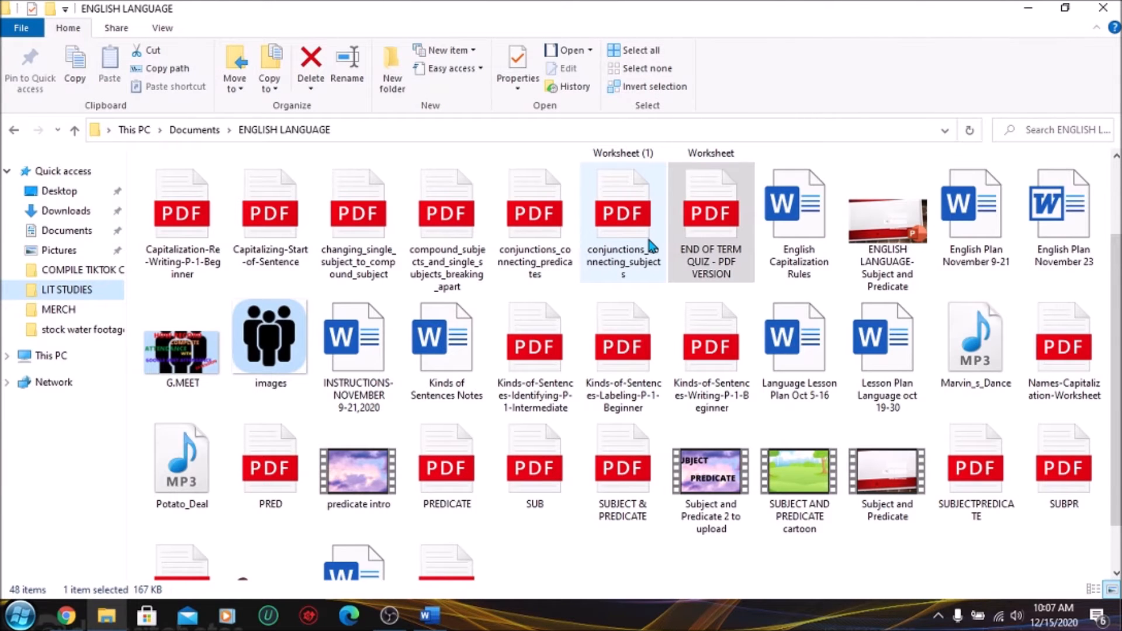
Step: Check which programs are offered for opening the END OF TERM QUIZ - PDF VERSION file
click(709, 254)
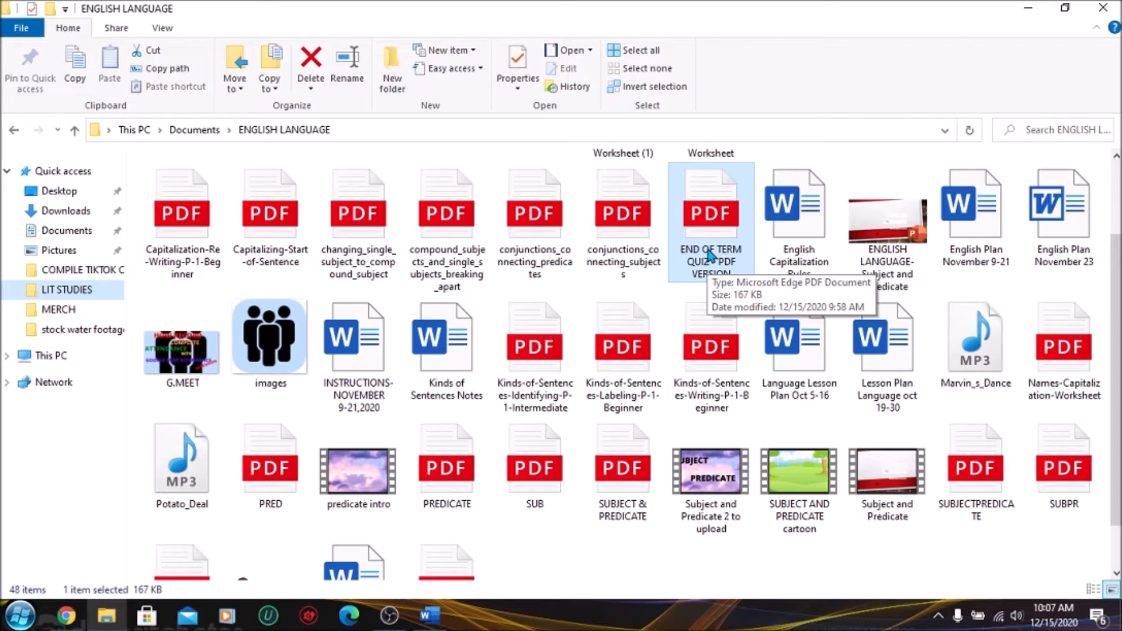
double_click(708, 253)
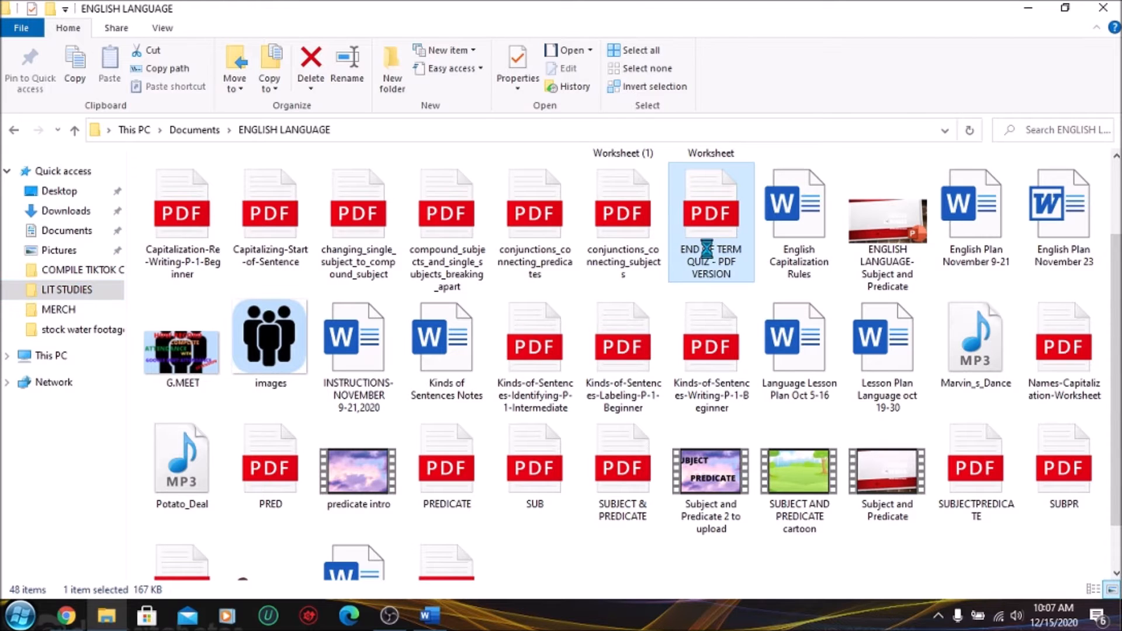
right_click(707, 249)
mouse_move(758, 325)
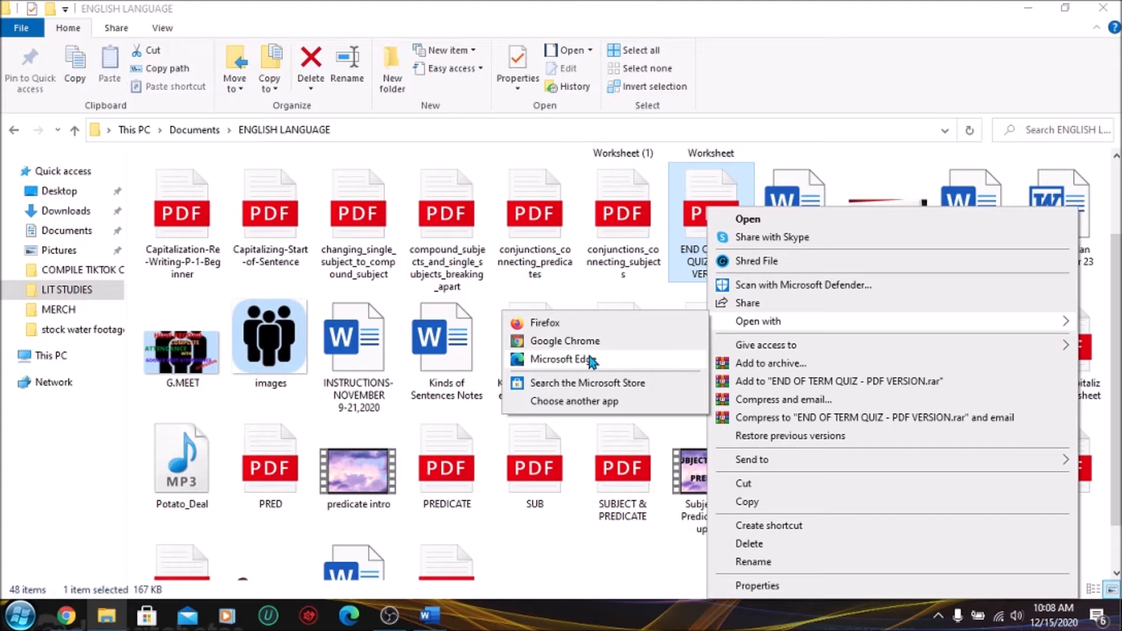
click(660, 272)
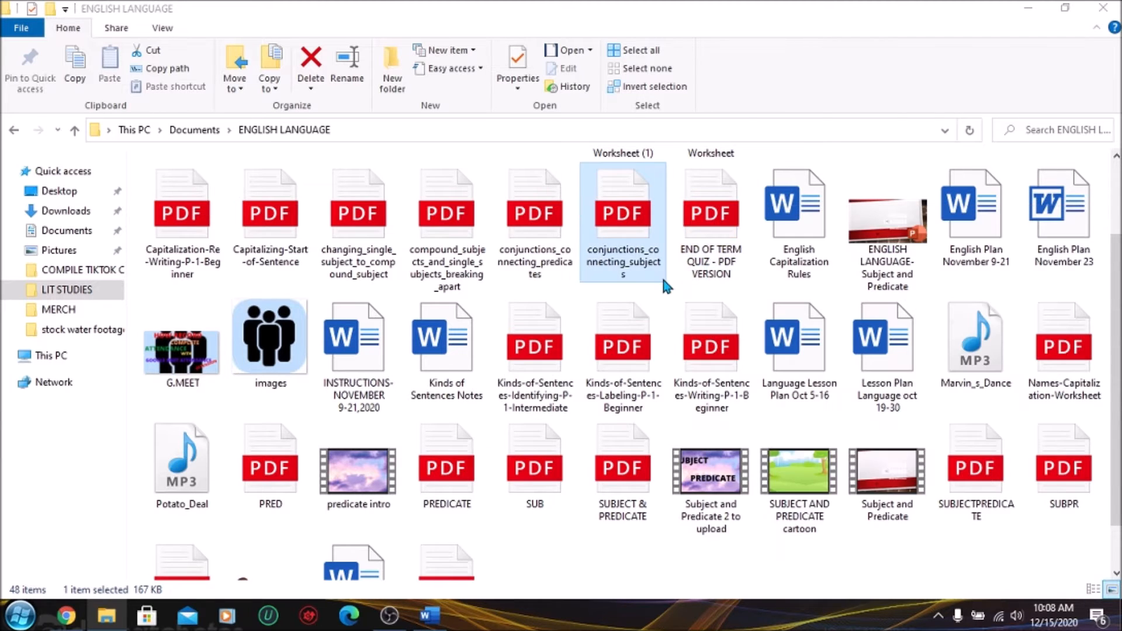
Step: Restore the folder window's size, then open the quiz PDF in Word and convert it to an editable document
click(1064, 8)
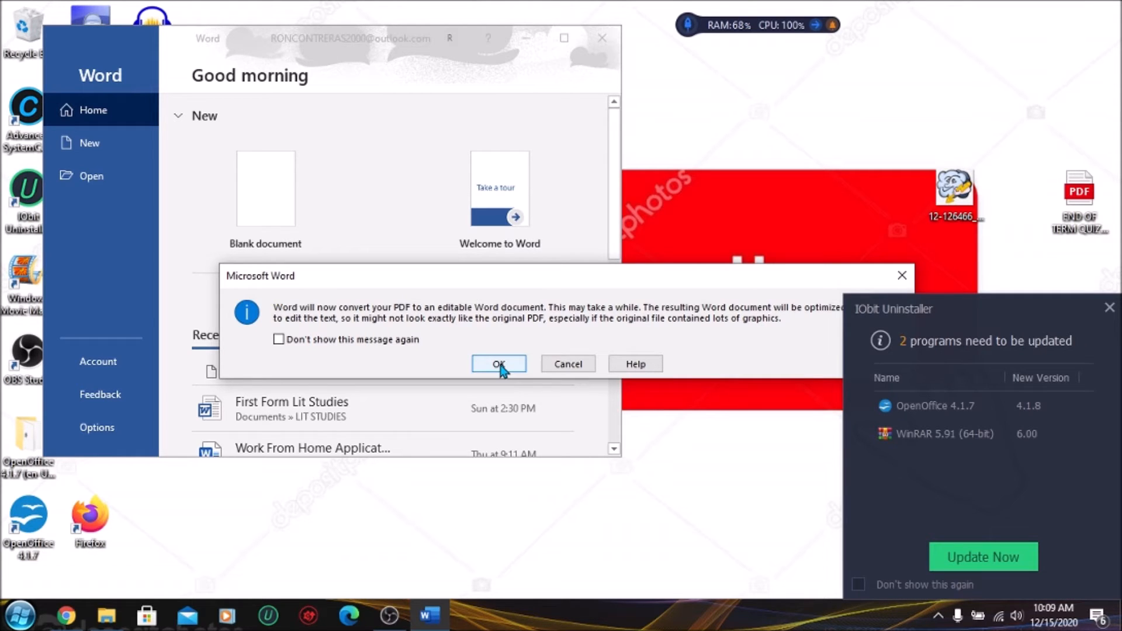
click(498, 364)
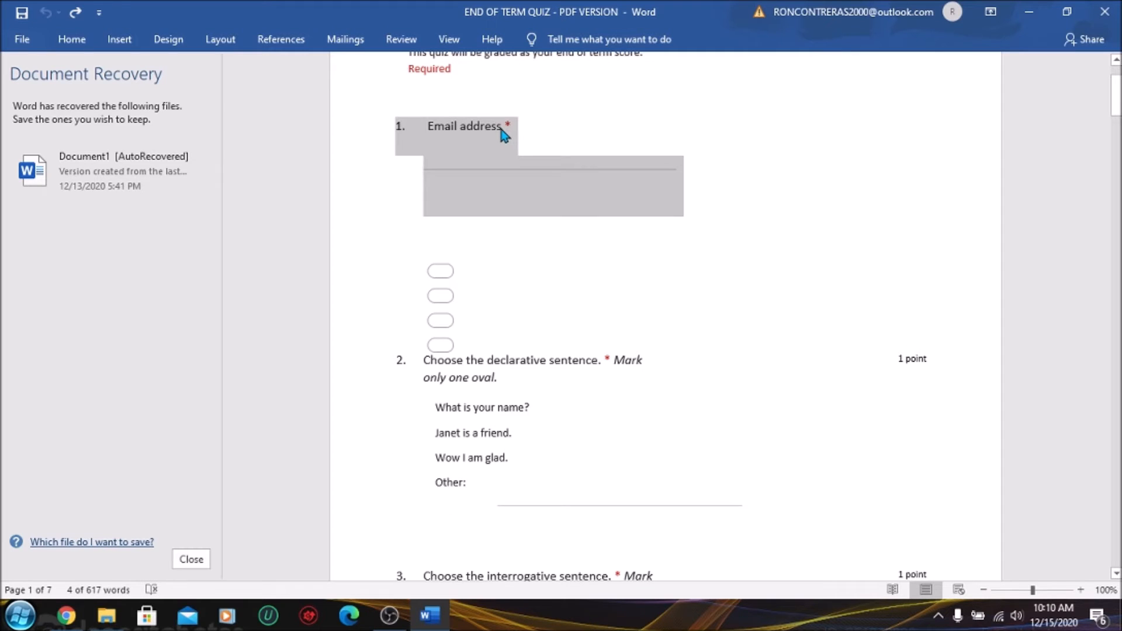
Step: Replace the "Email address *" text of item 1 with "Name:"
click(502, 130)
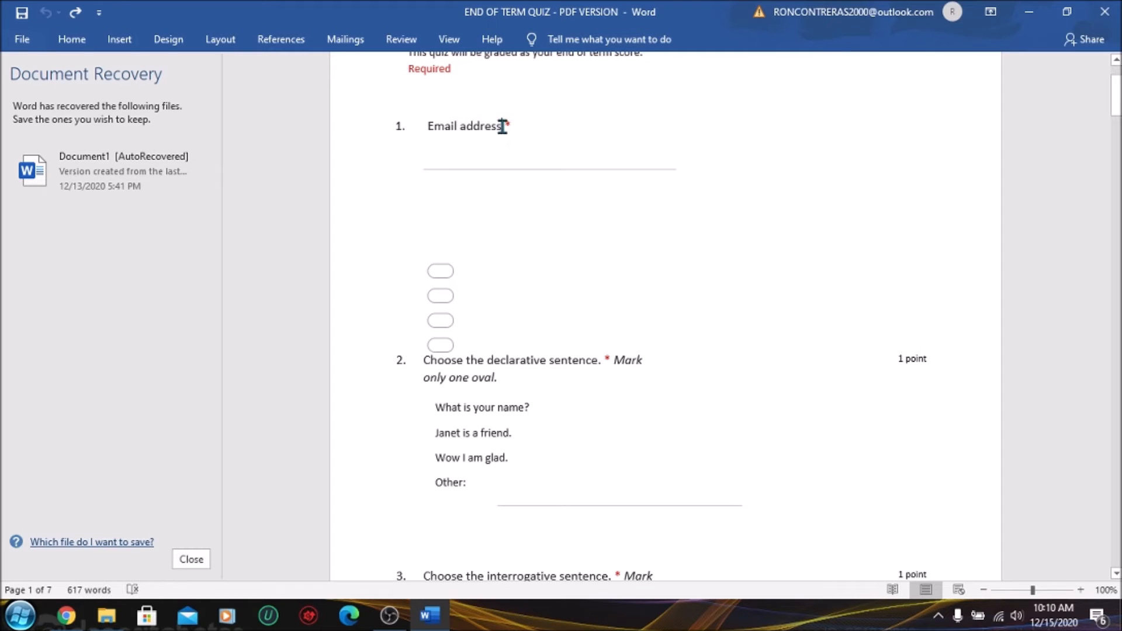
key(BackSpace)
key(BackSpace)
key(BackSpace)
key(BackSpace)
key(BackSpace)
key(BackSpace)
key(BackSpace)
key(BackSpace)
key(BackSpace)
key(BackSpace)
key(BackSpace)
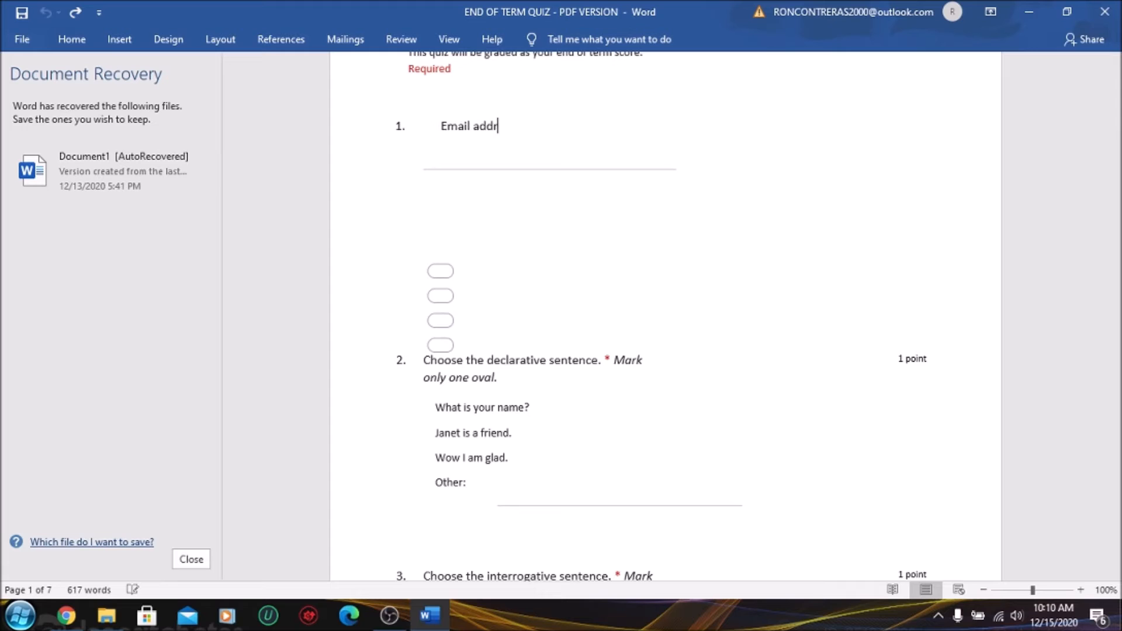
key(BackSpace)
key(BackSpace)
key(BackSpace)
key(BackSpace)
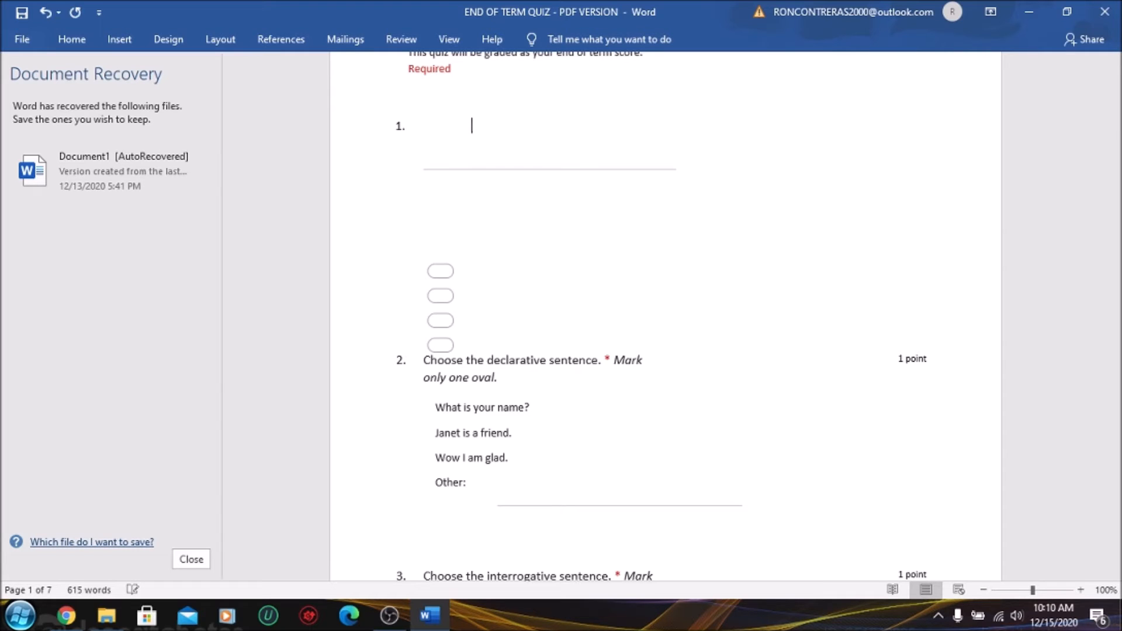
text(Name:)
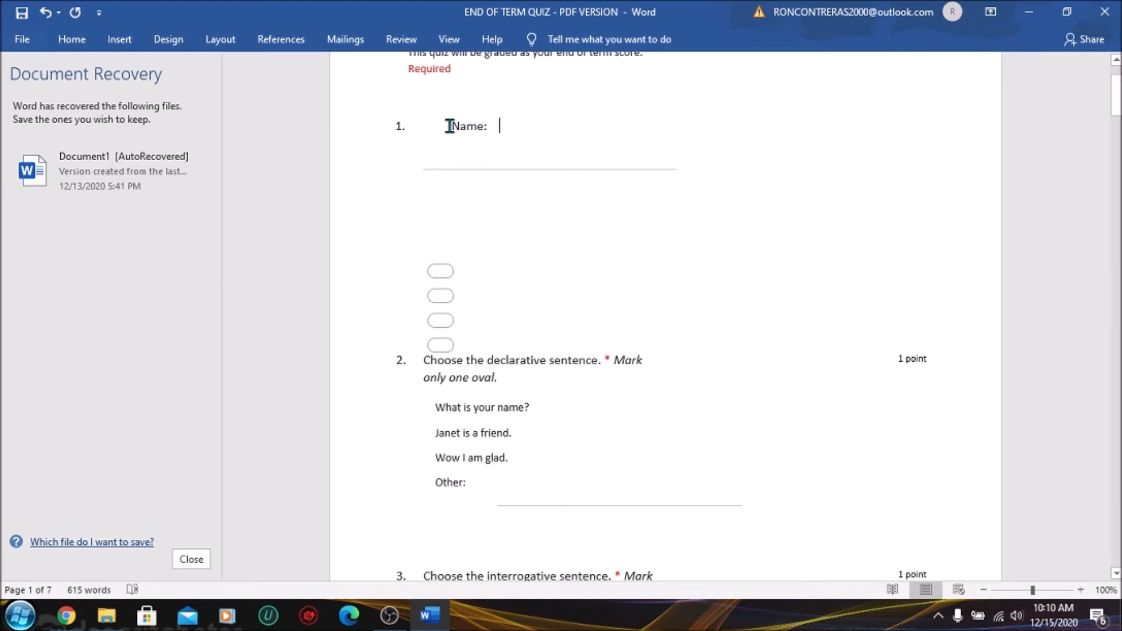
Step: Remove every occurrence of "* Mark only one oval." from the quiz by replacing all of them with nothing
mouse_move(1117, 74)
mouse_down()
mouse_move(1119, 95)
mouse_move(1118, 82)
mouse_up()
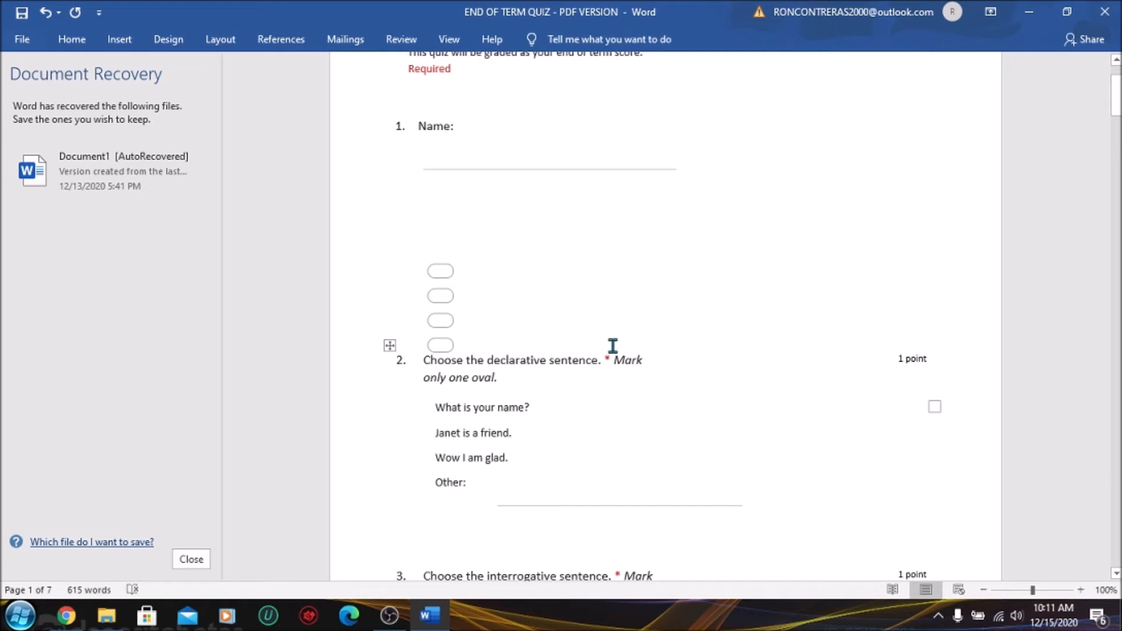
drag(603, 361, 661, 375)
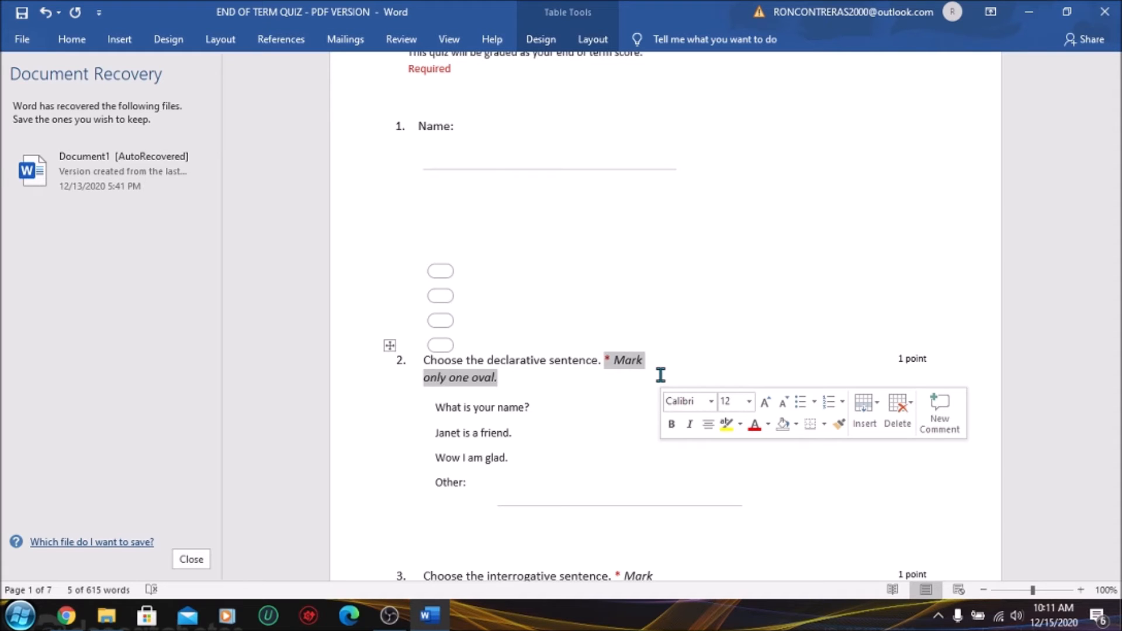
key(ctrl+f)
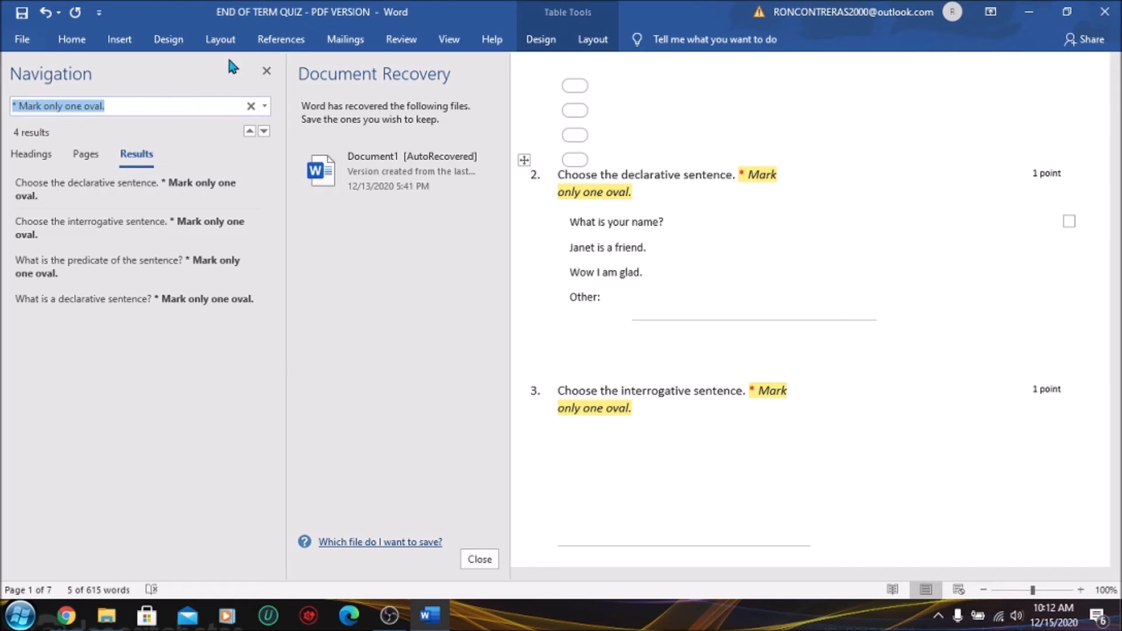
click(266, 108)
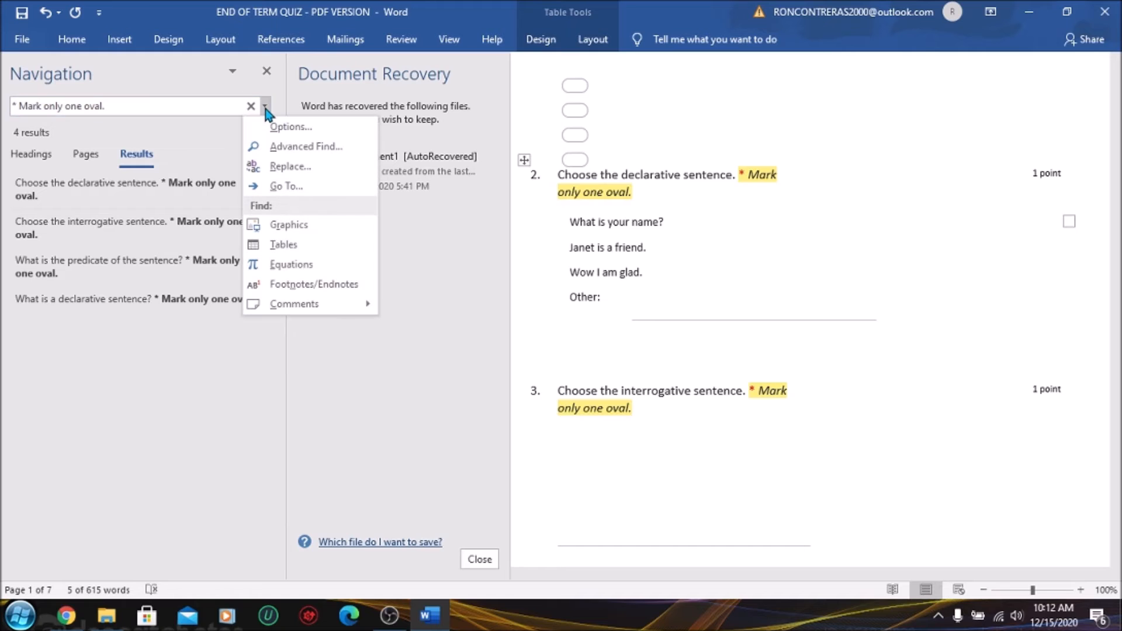
click(286, 166)
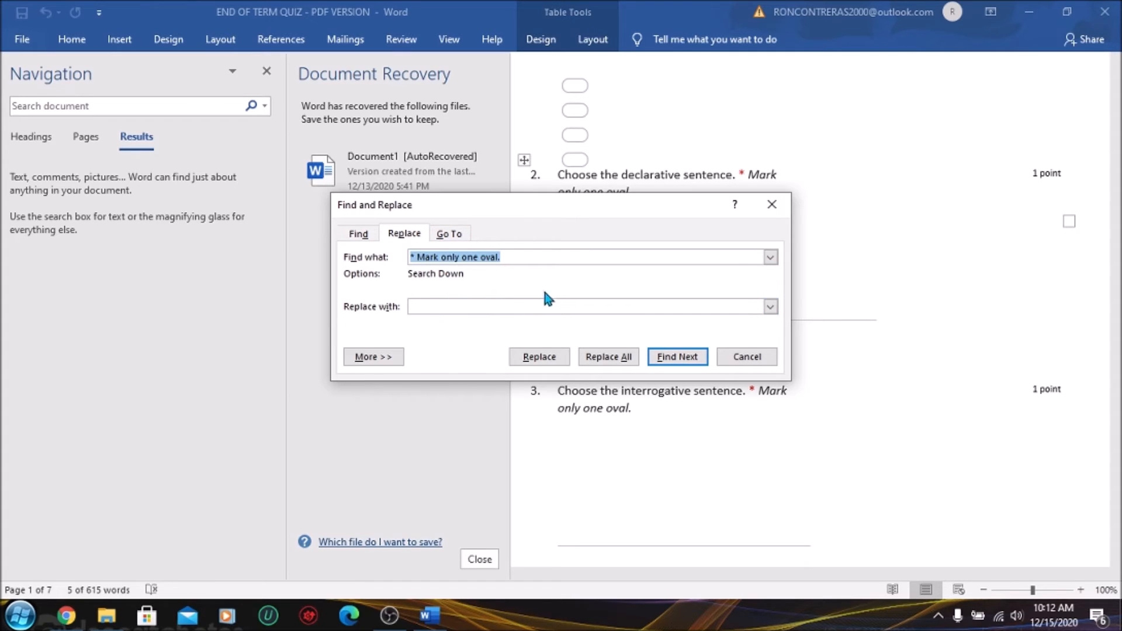
click(602, 362)
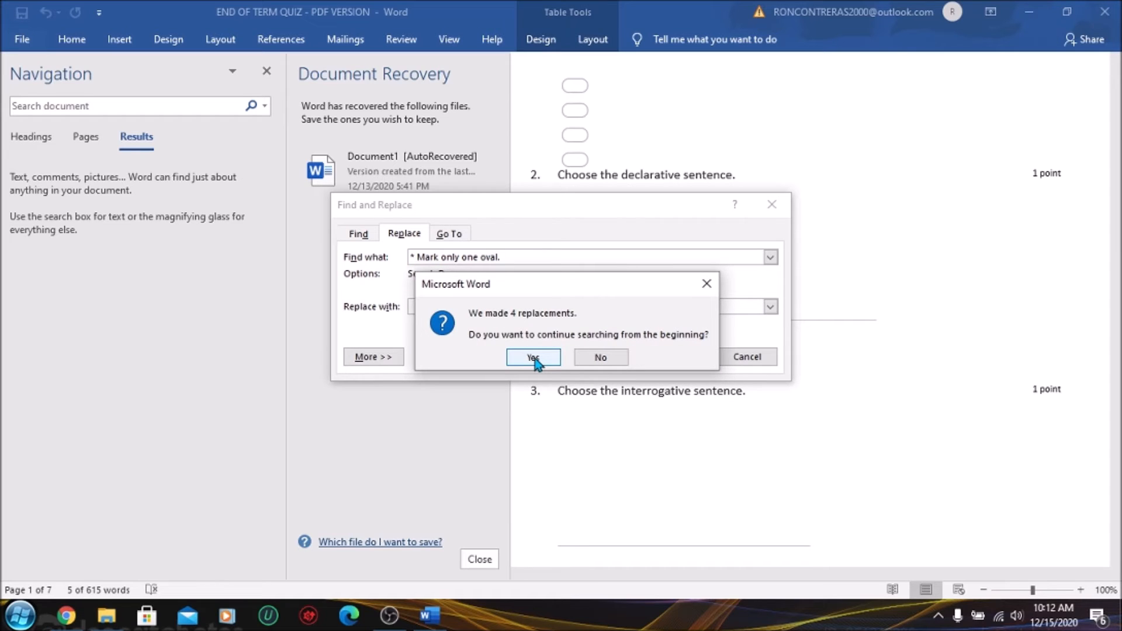
click(534, 359)
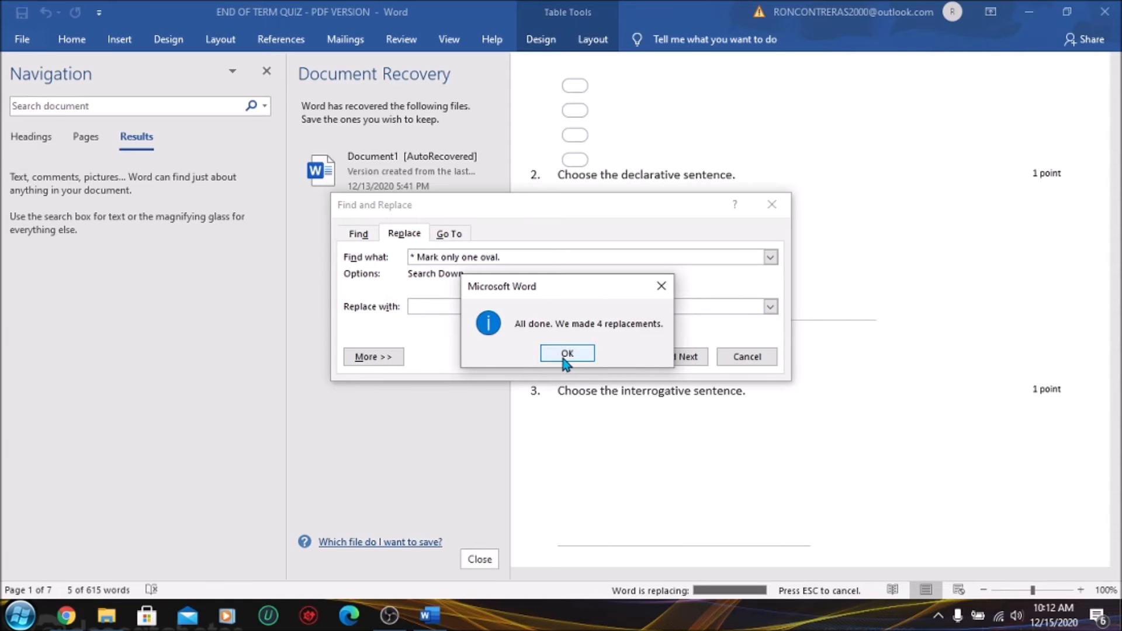
click(566, 354)
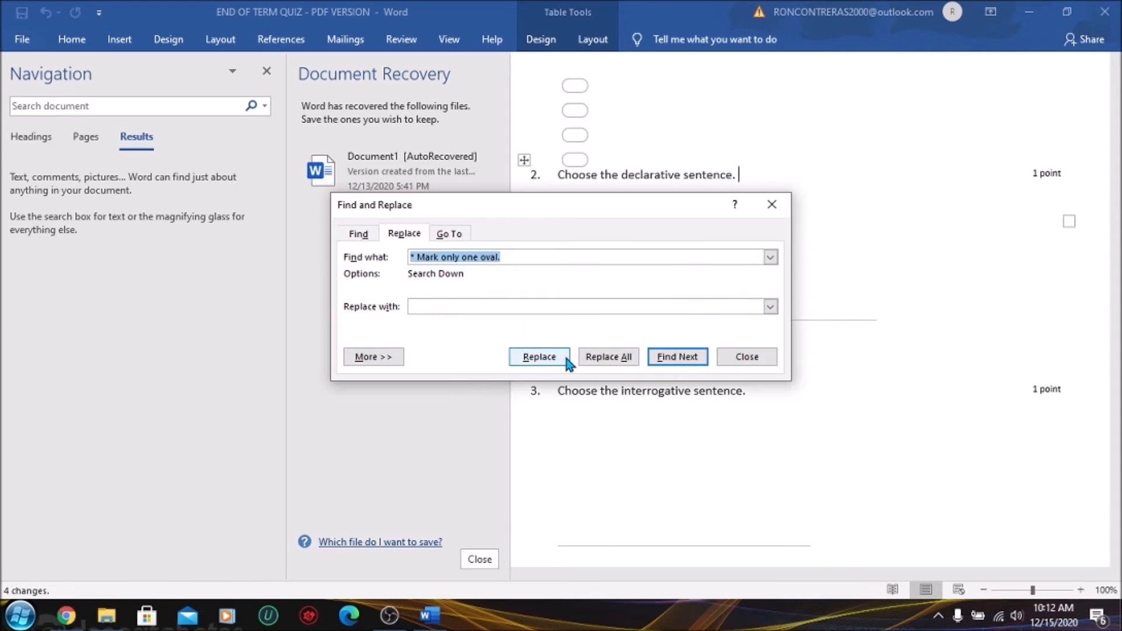
click(747, 357)
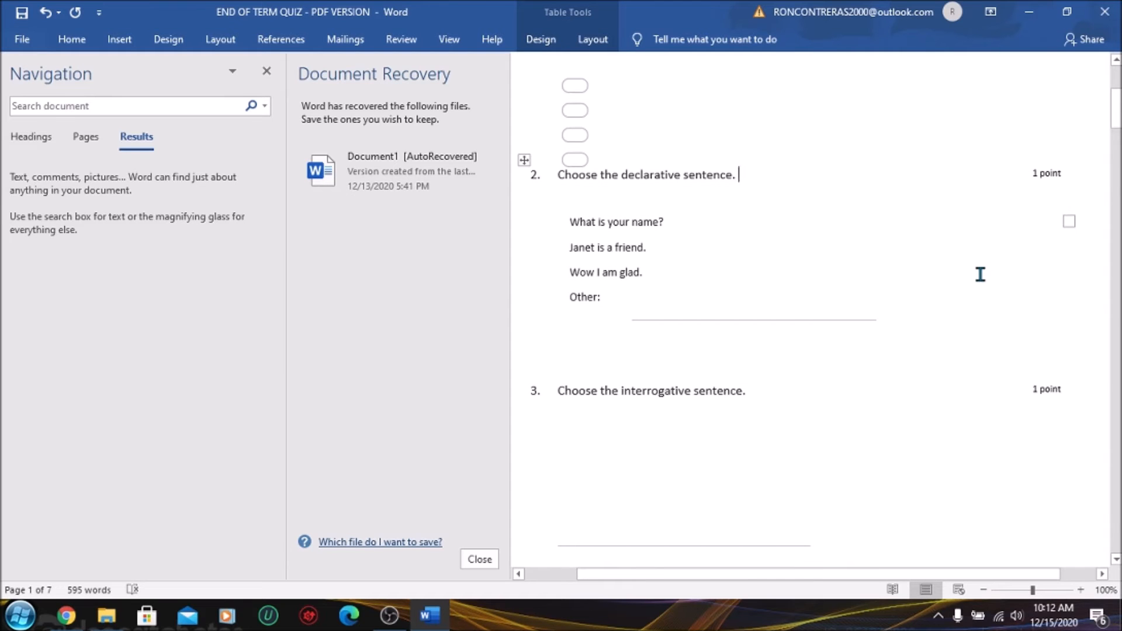
mouse_move(1116, 108)
mouse_down()
mouse_move(1116, 56)
mouse_move(1116, 330)
mouse_move(1116, 76)
mouse_move(1116, 111)
mouse_up()
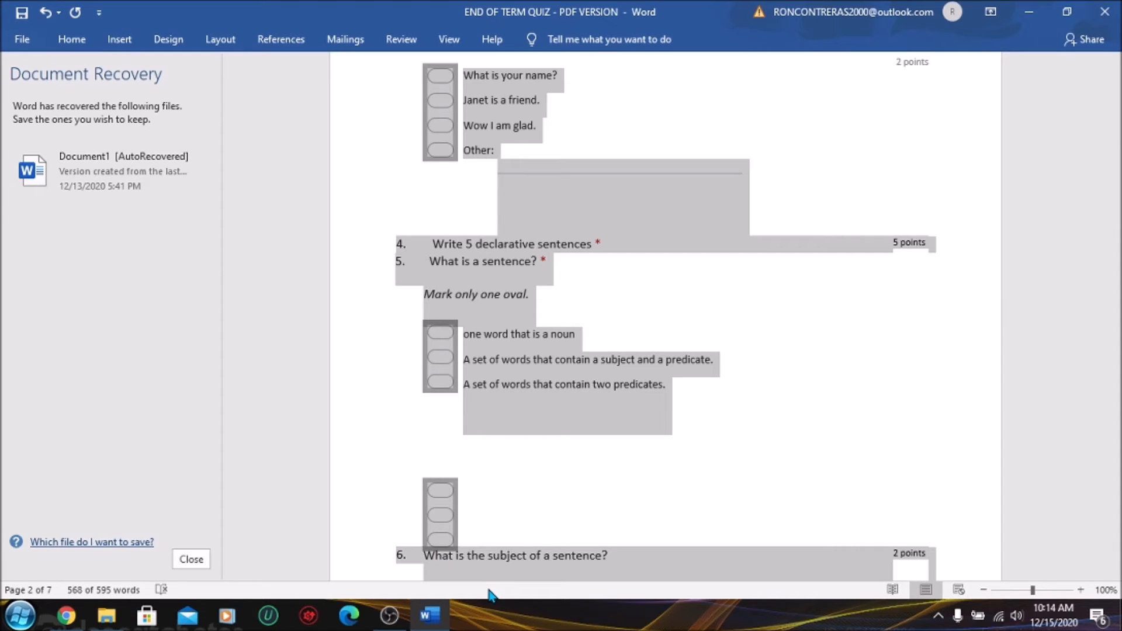
Step: Remove the bullet and list-number formatting from the selected quiz text
drag(1116, 164, 1118, 82)
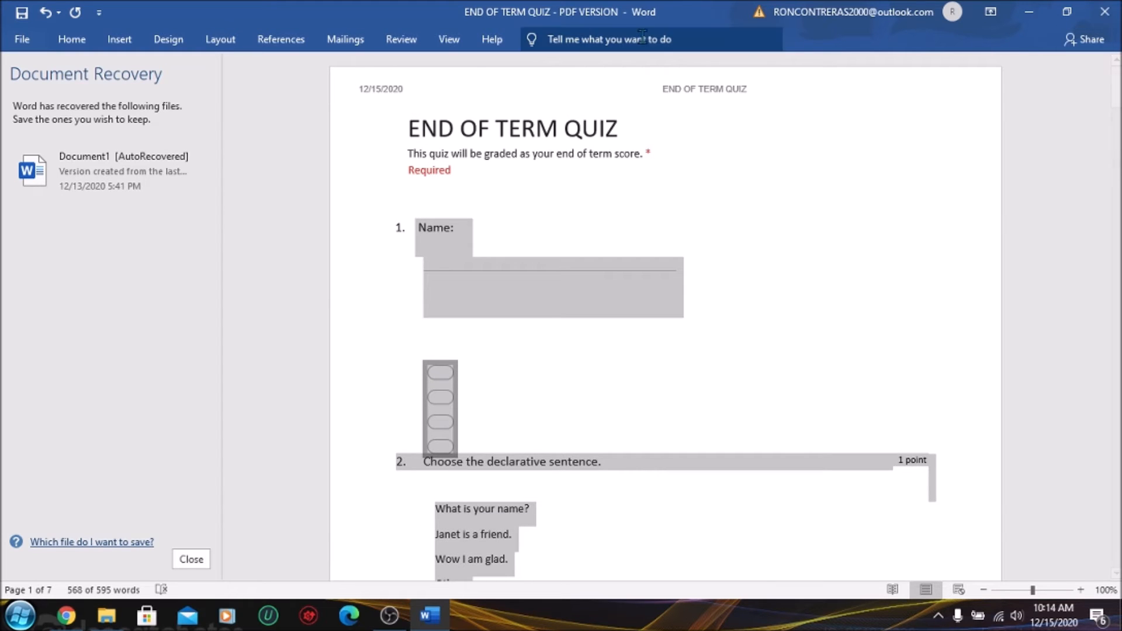
click(80, 44)
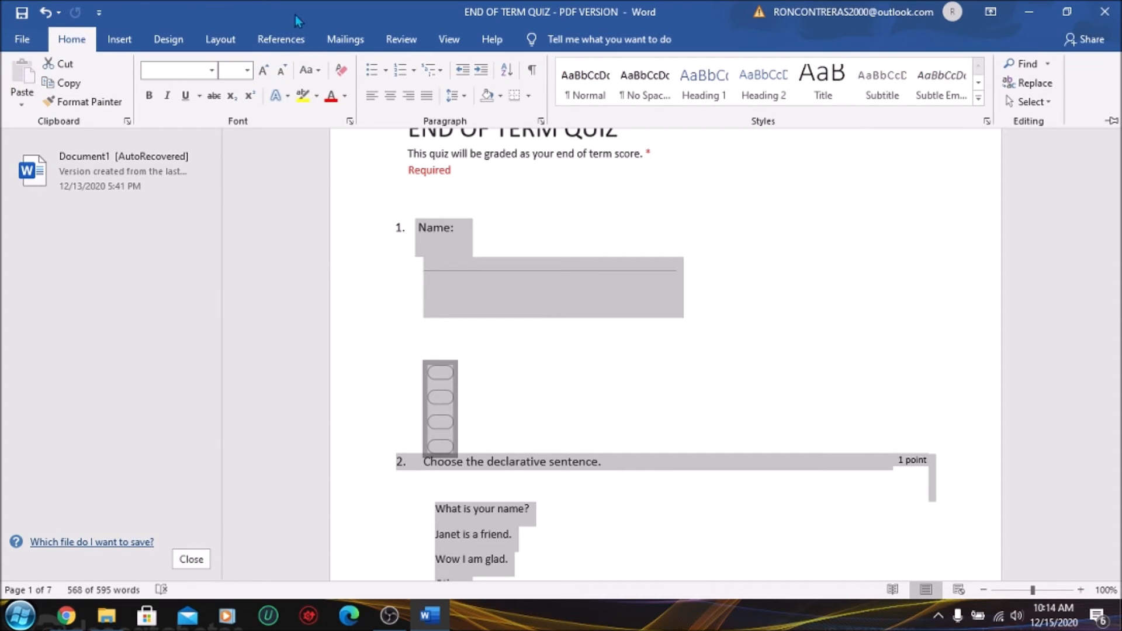
click(386, 71)
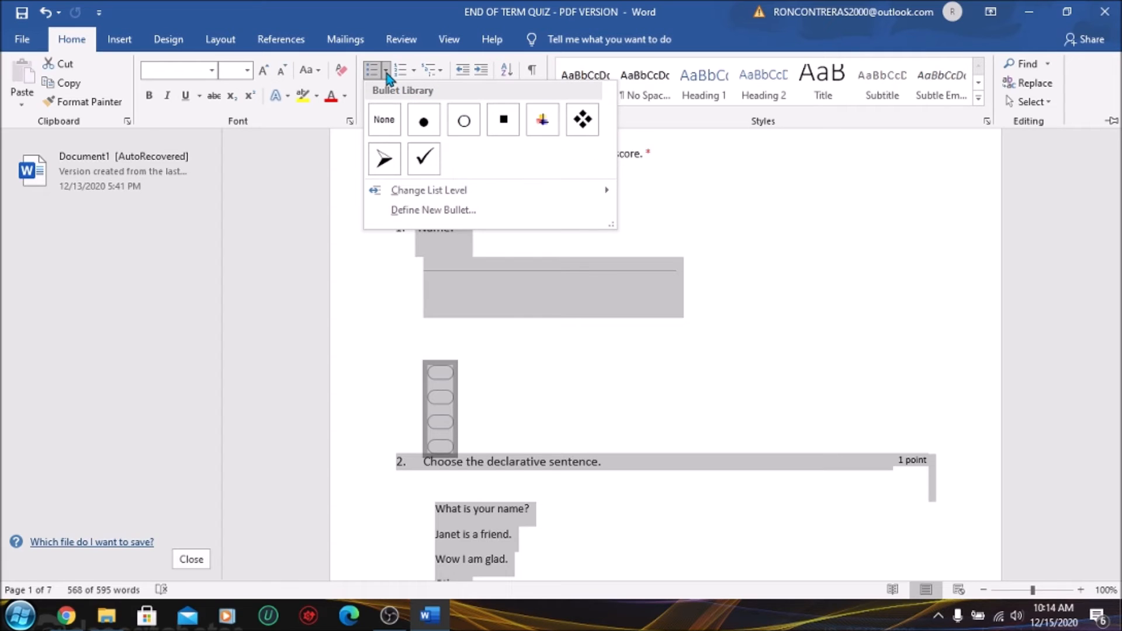
click(383, 116)
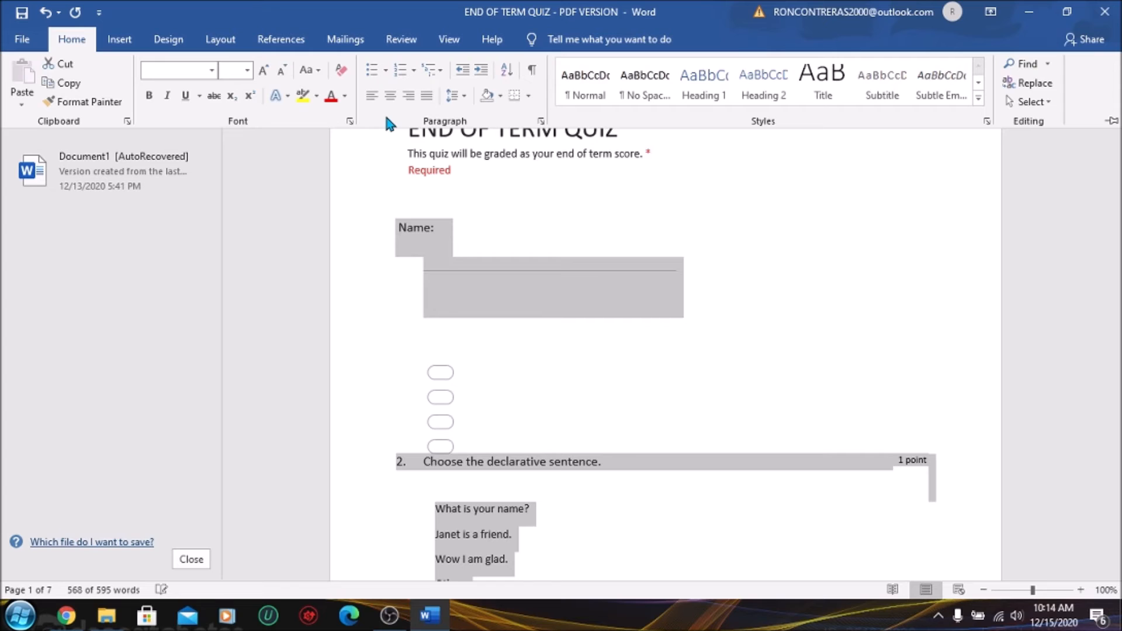
click(415, 71)
click(421, 138)
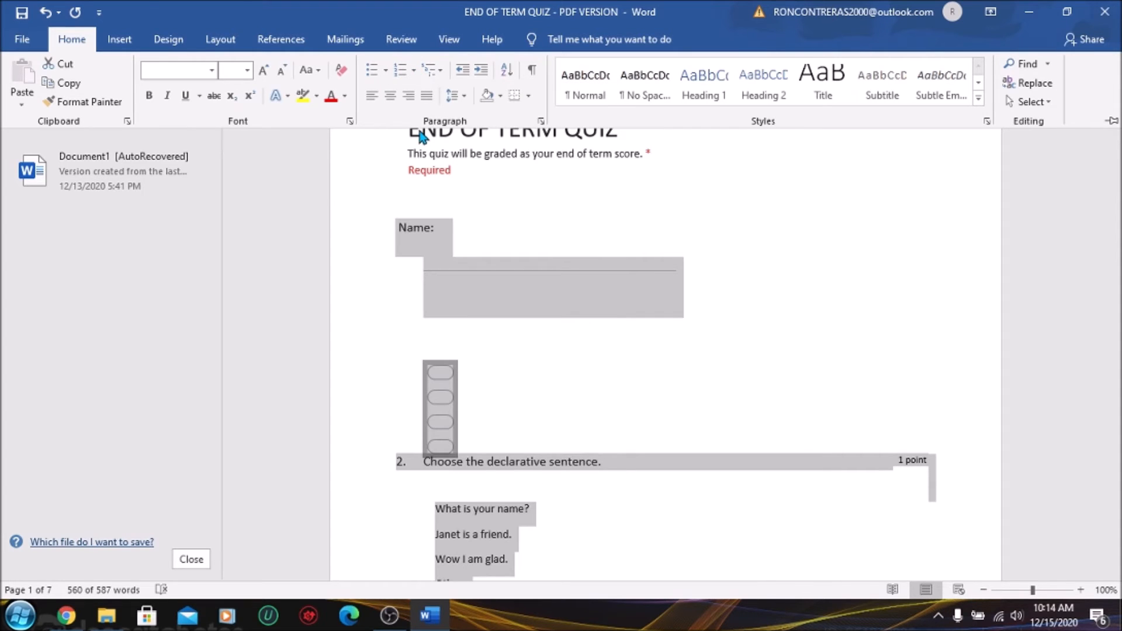
click(419, 137)
drag(1116, 94, 1116, 99)
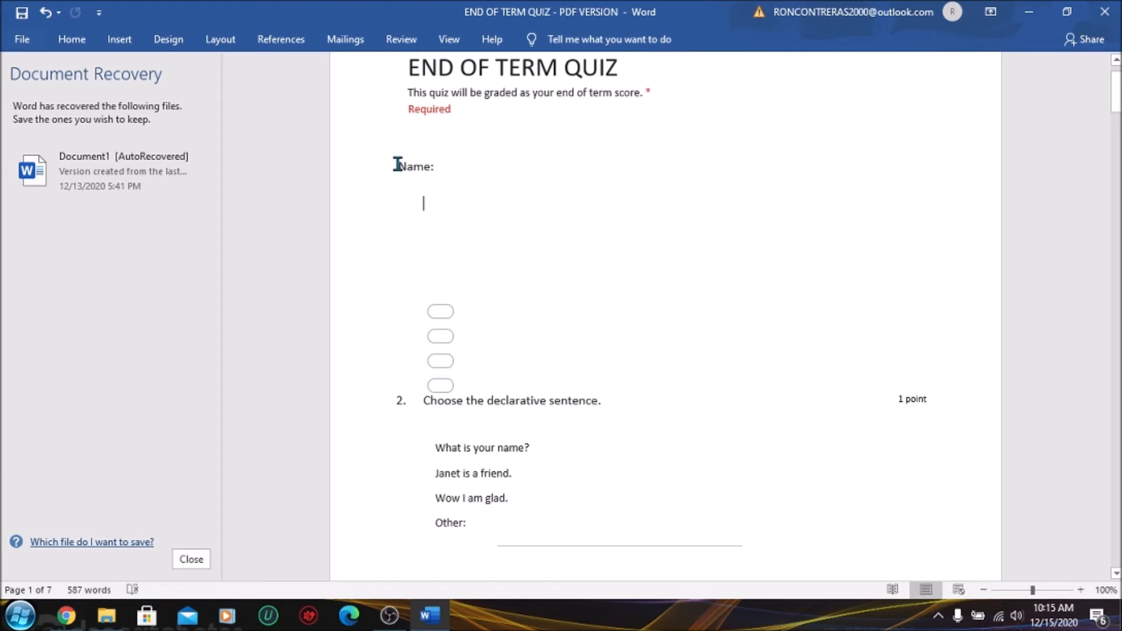
Step: Delete the group of four ovals between the Name item and question 2
click(69, 41)
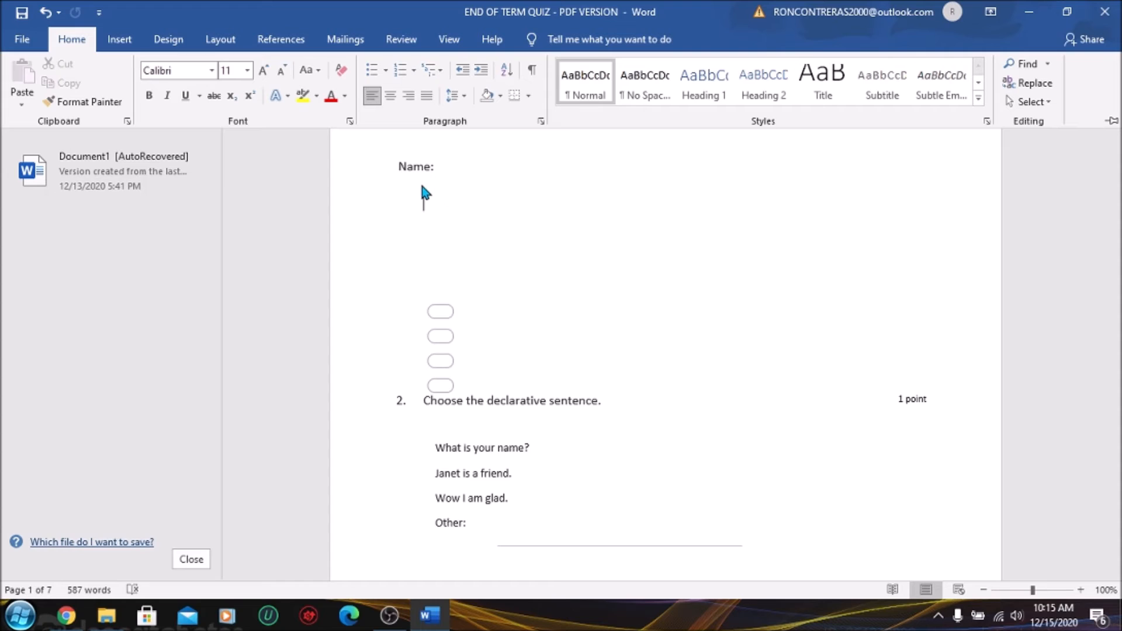
key(ctrl+F1)
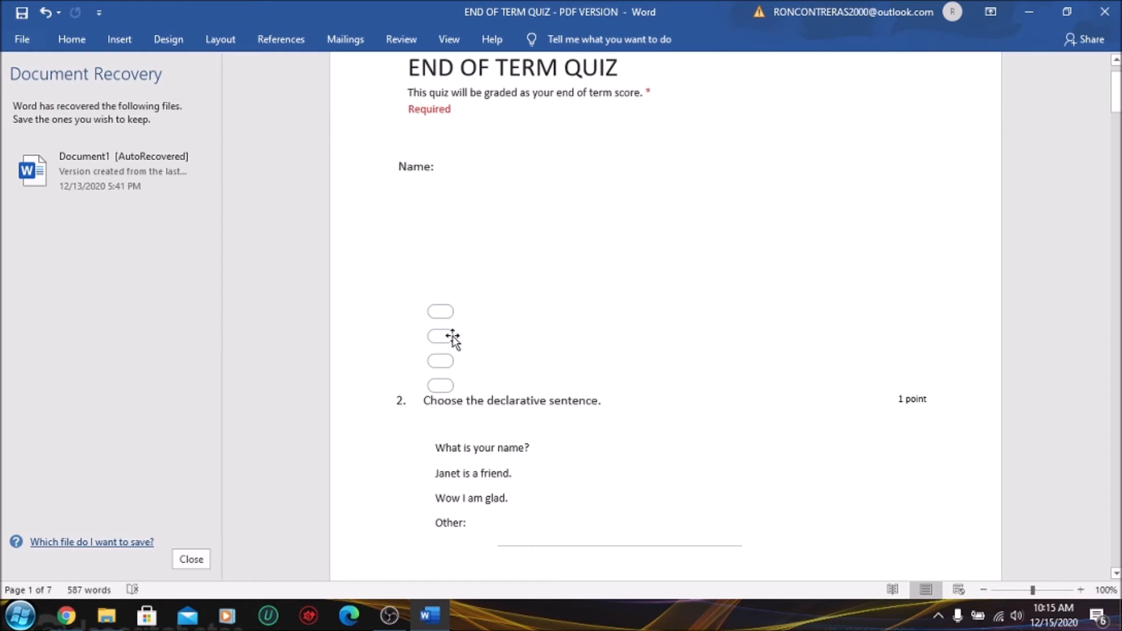
click(444, 314)
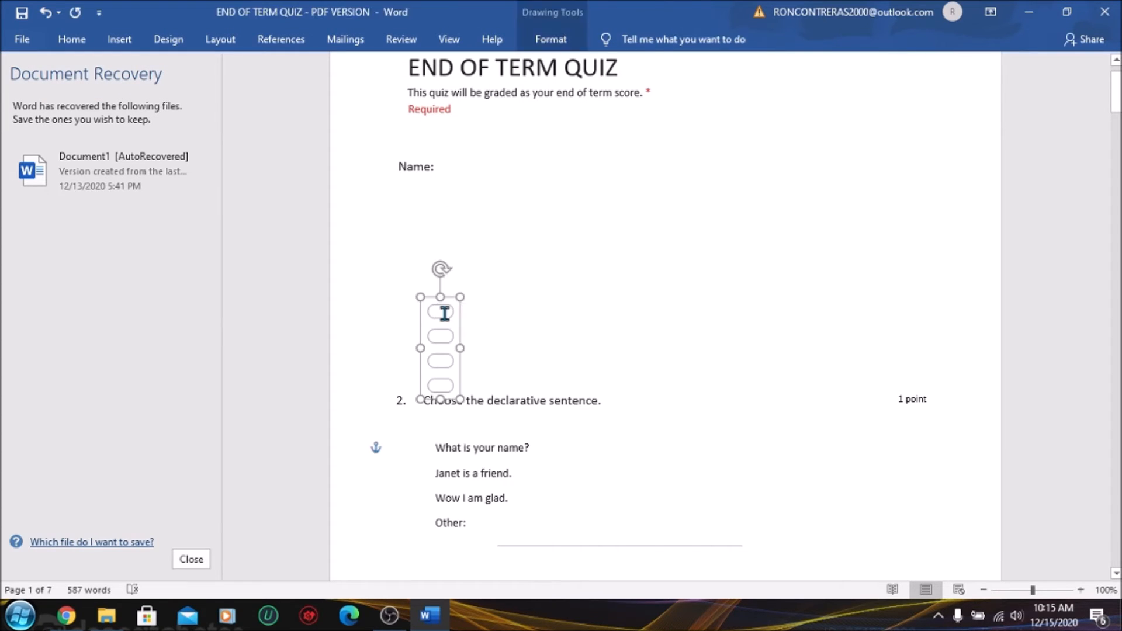
key(Delete)
click(398, 169)
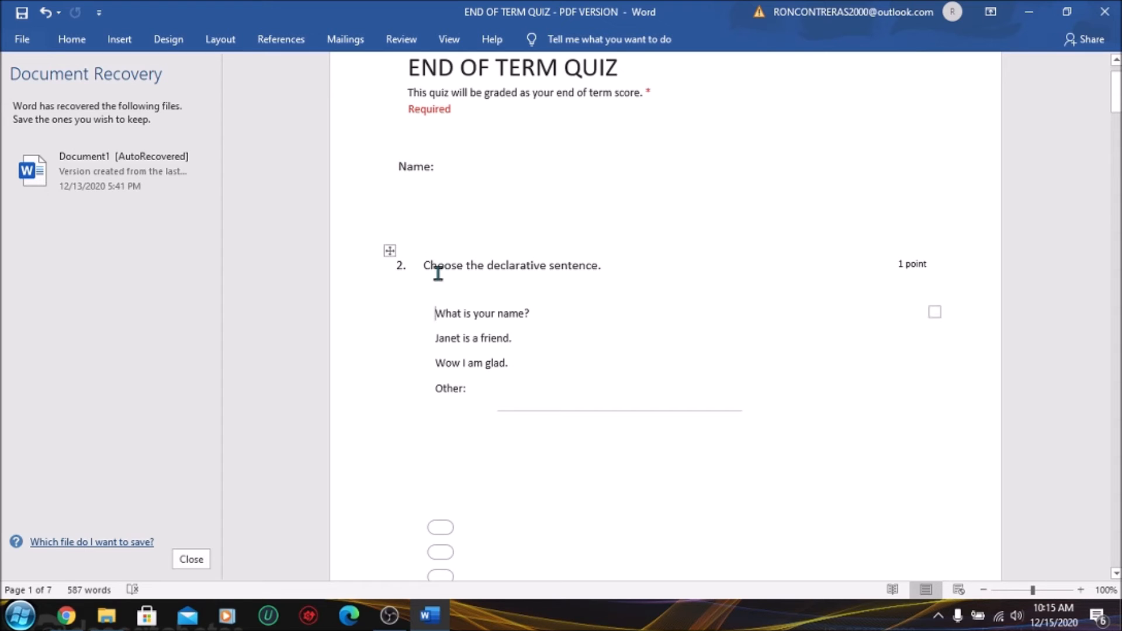
Step: Move the group of four ovals above question 3 up beside the answer options of question 2, one oval per option
drag(1117, 105, 1117, 121)
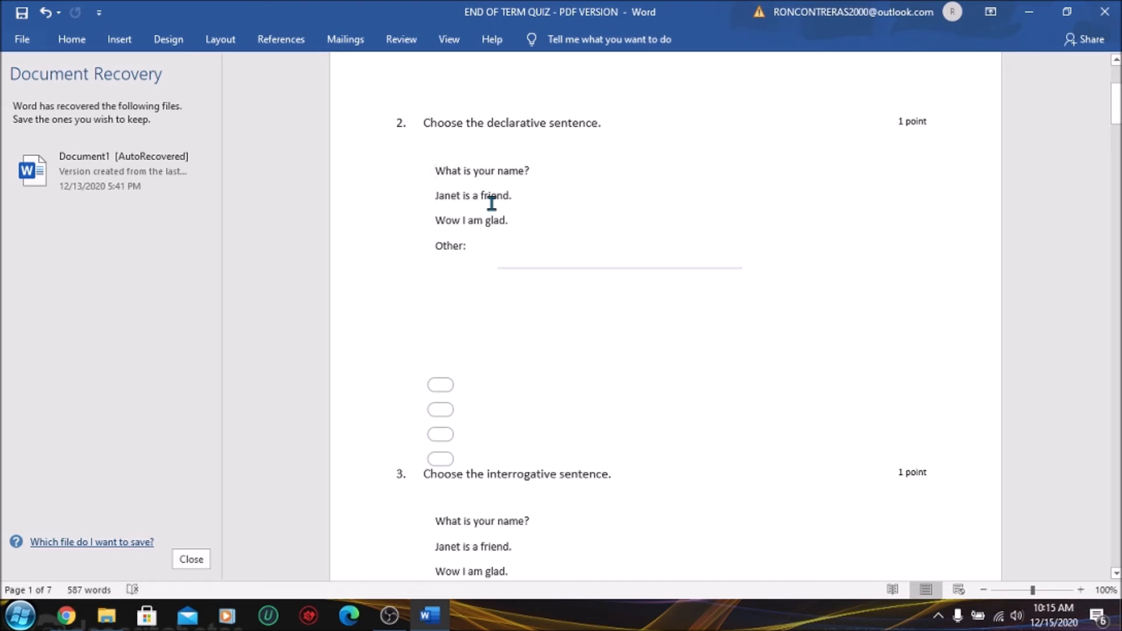
click(437, 428)
mouse_move(440, 423)
mouse_down()
mouse_move(407, 184)
mouse_move(401, 270)
mouse_move(403, 201)
mouse_up()
click(821, 338)
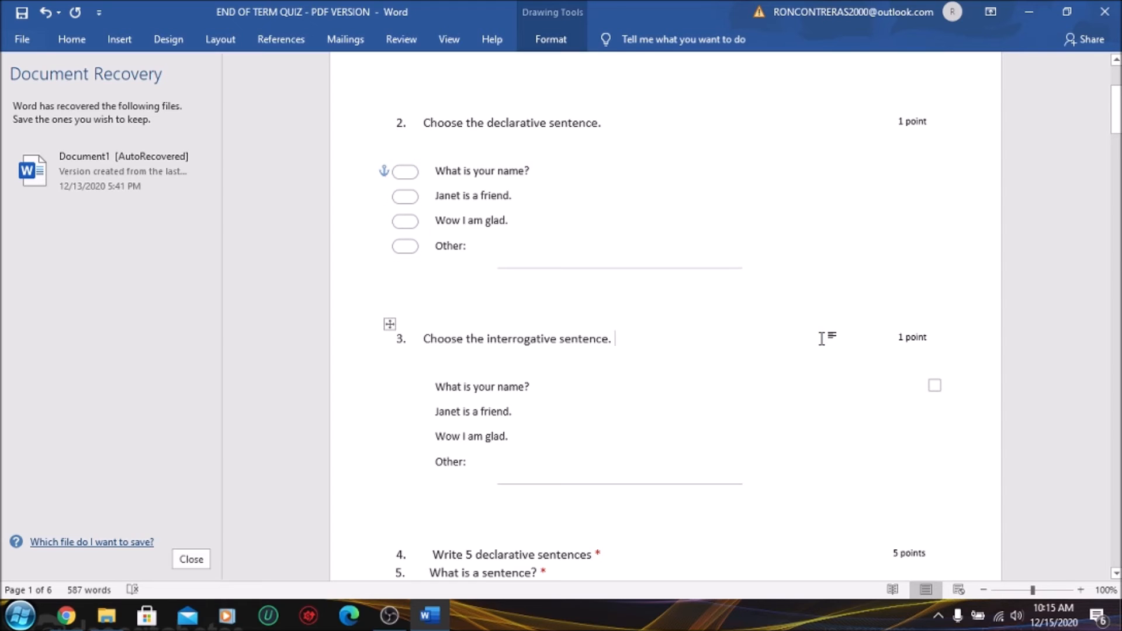
Step: Copy the group of four ovals beside question 2's answer options
mouse_move(1116, 129)
mouse_down()
mouse_move(1116, 105)
mouse_move(1119, 140)
mouse_up()
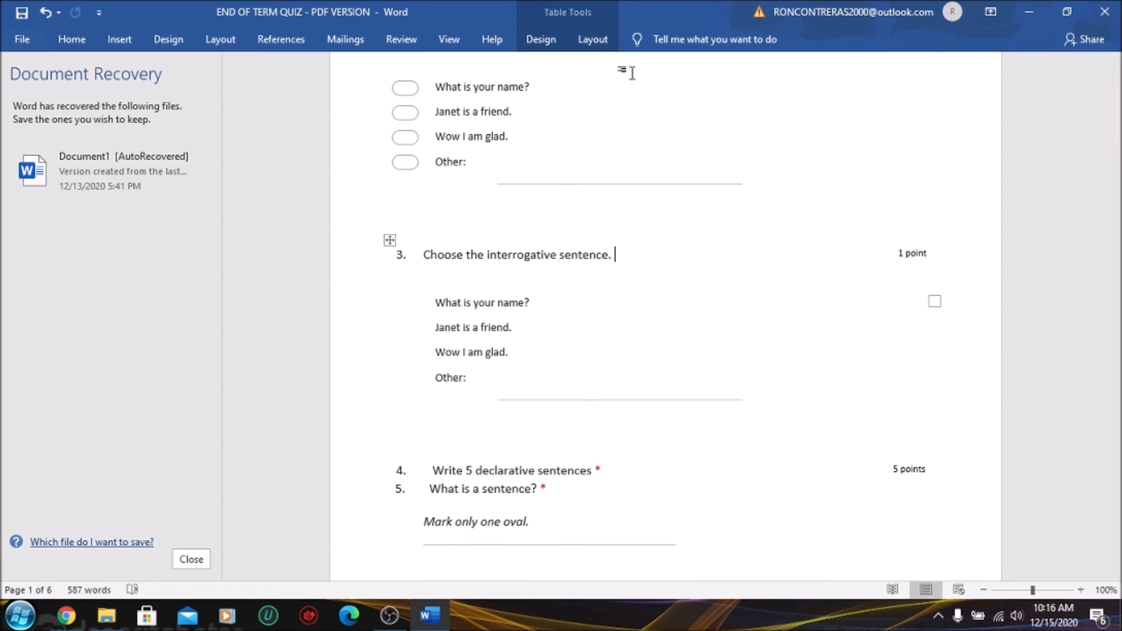
click(399, 138)
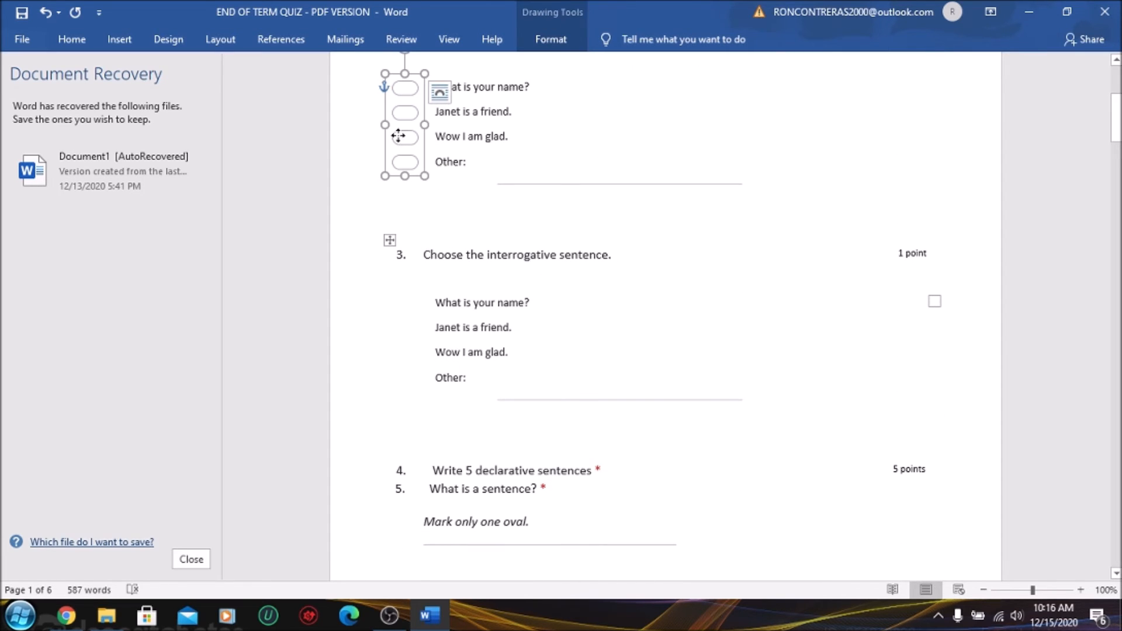
right_click(399, 138)
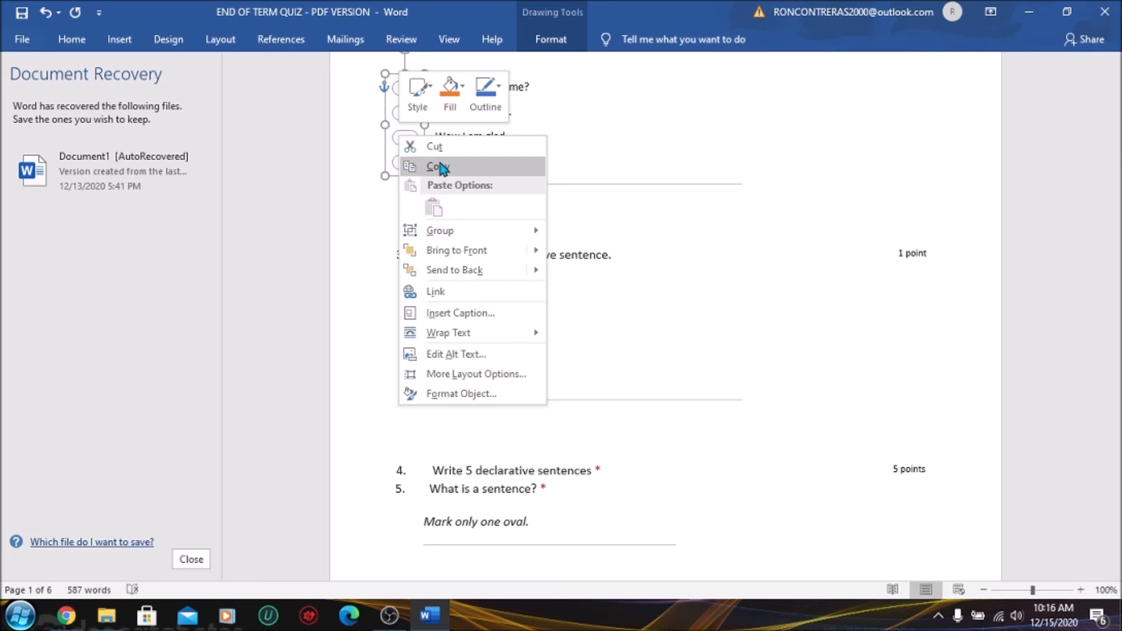
click(440, 168)
click(405, 373)
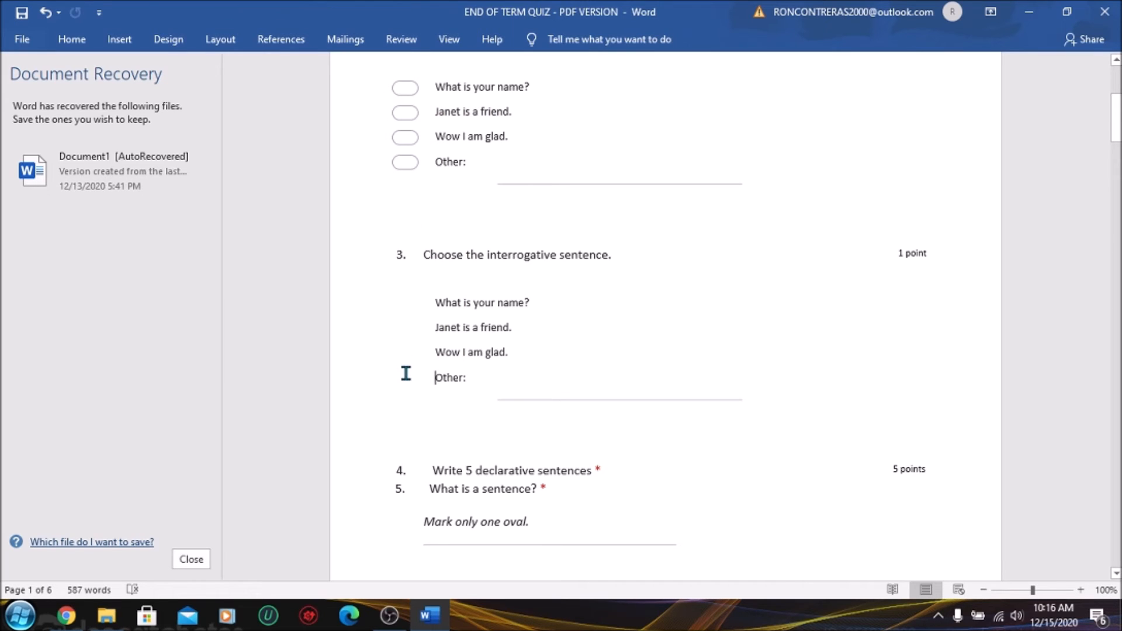
right_click(406, 373)
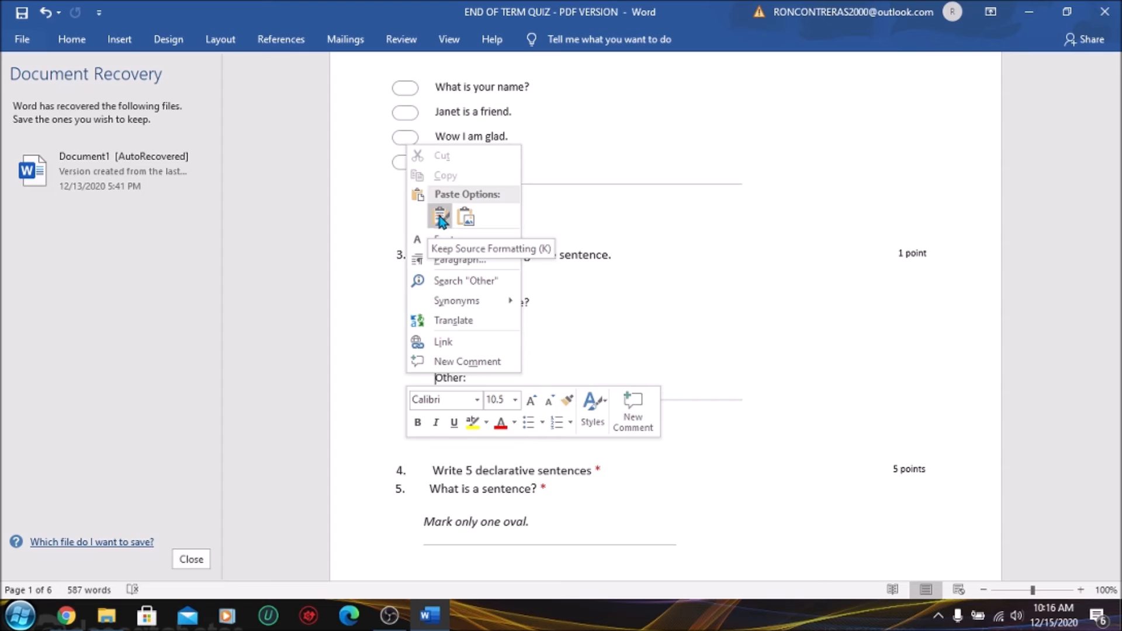
click(383, 349)
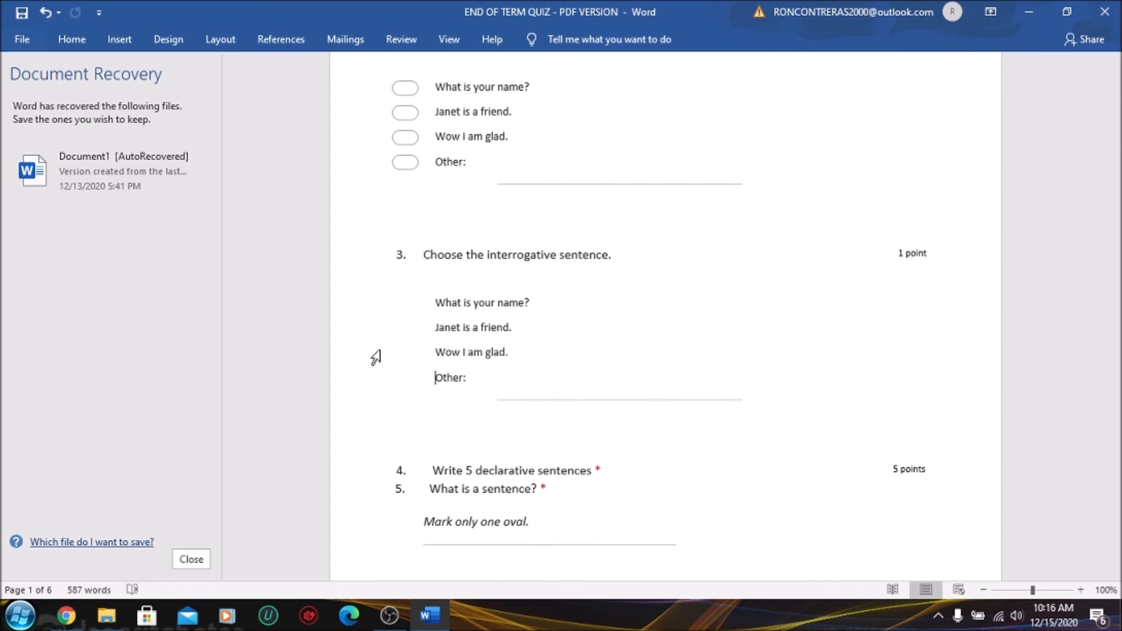
right_click(512, 440)
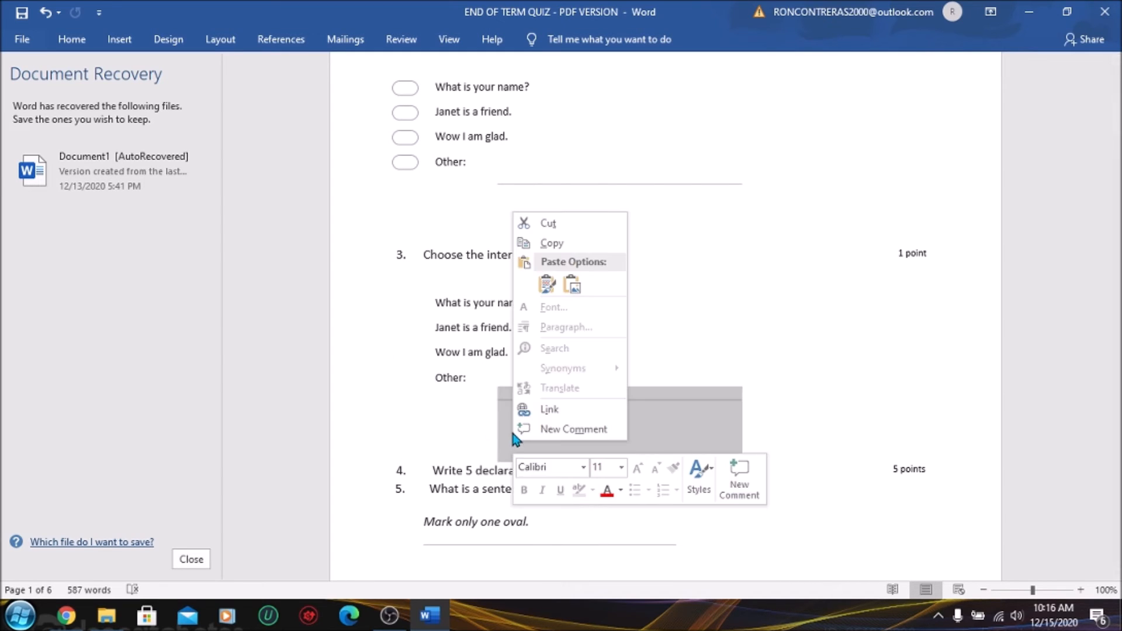
click(806, 308)
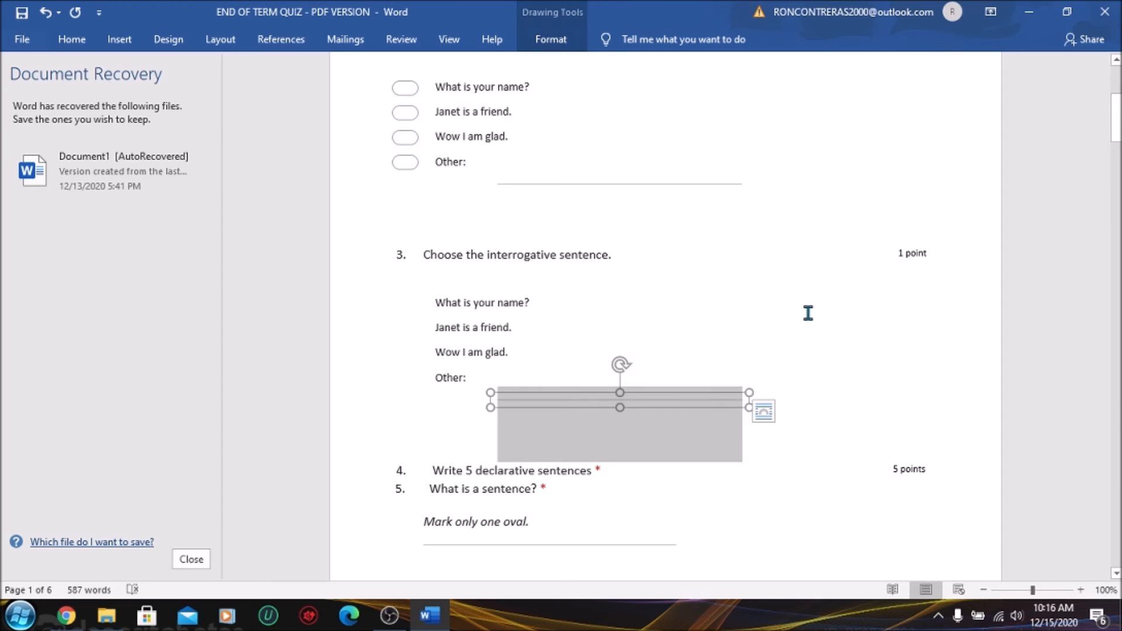
click(842, 470)
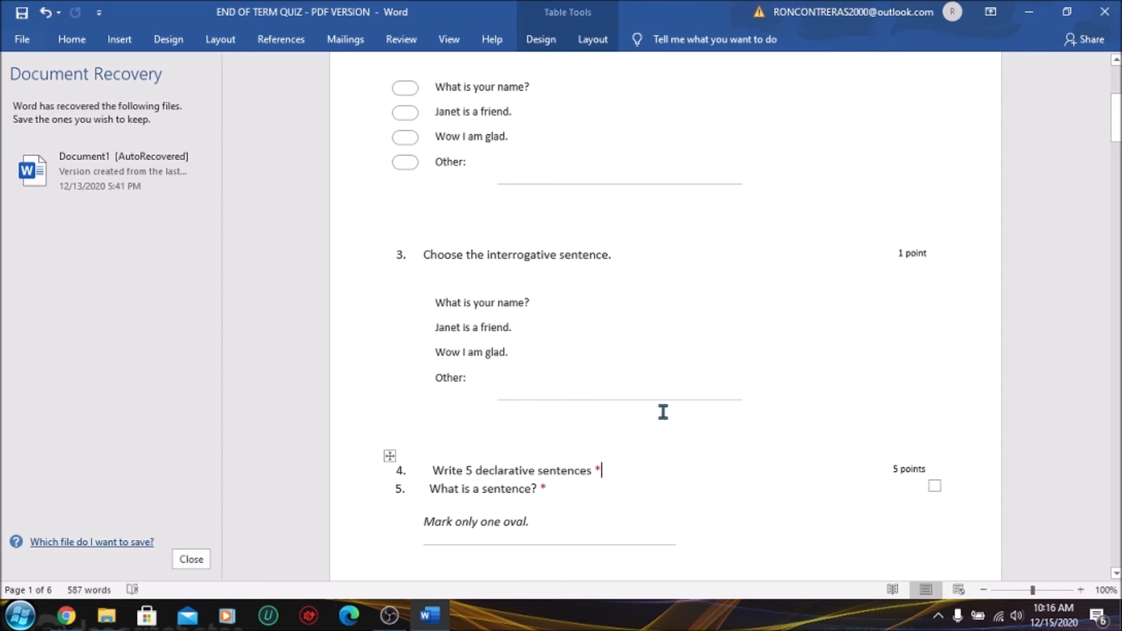
Step: Paste the copied oval group and align it beside the answer options of question 3
right_click(468, 433)
click(504, 279)
mouse_move(403, 482)
mouse_down()
mouse_move(418, 333)
mouse_move(407, 331)
mouse_up()
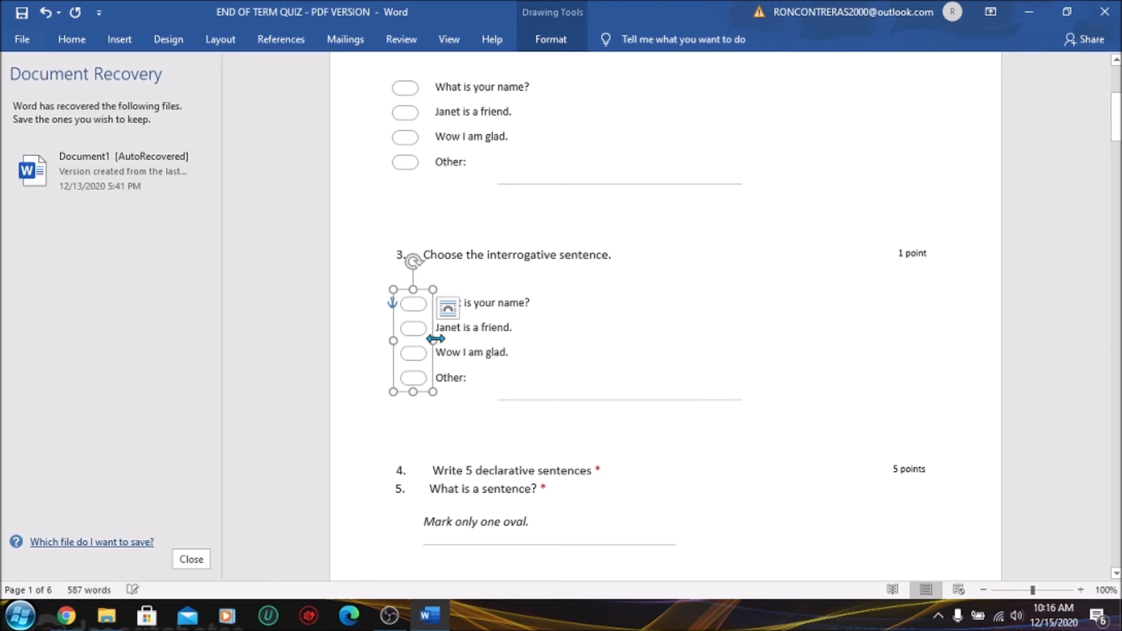
click(454, 412)
Step: Insert five underscore answer lines on new lines beneath question 4, "Write 5 declarative sentences"
drag(1116, 119, 1118, 148)
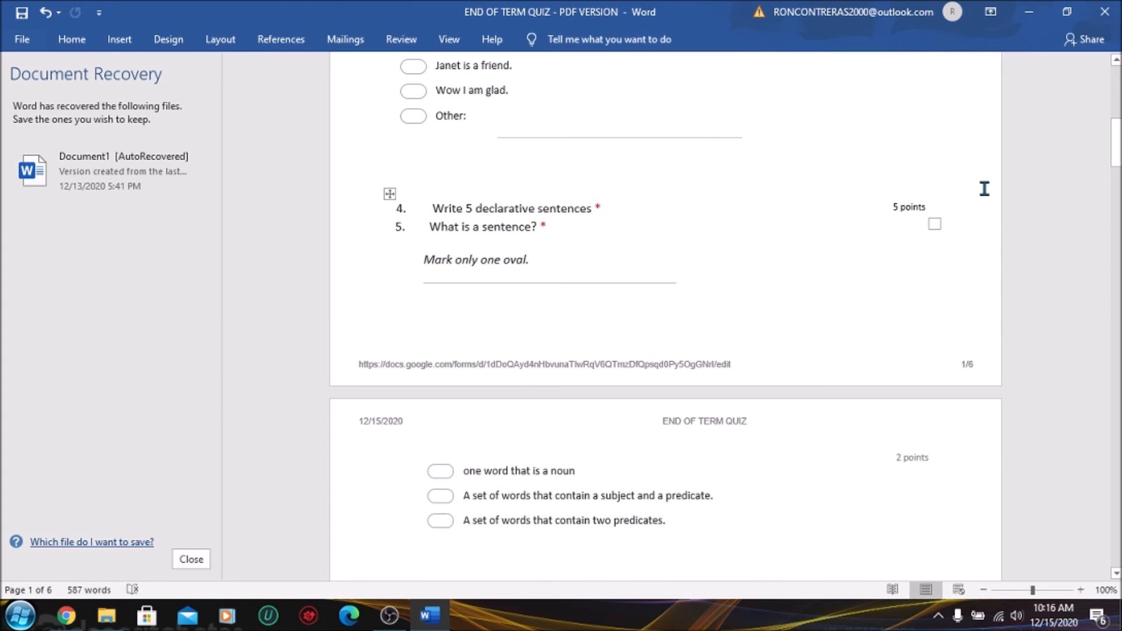
click(934, 209)
key(ctrl+z)
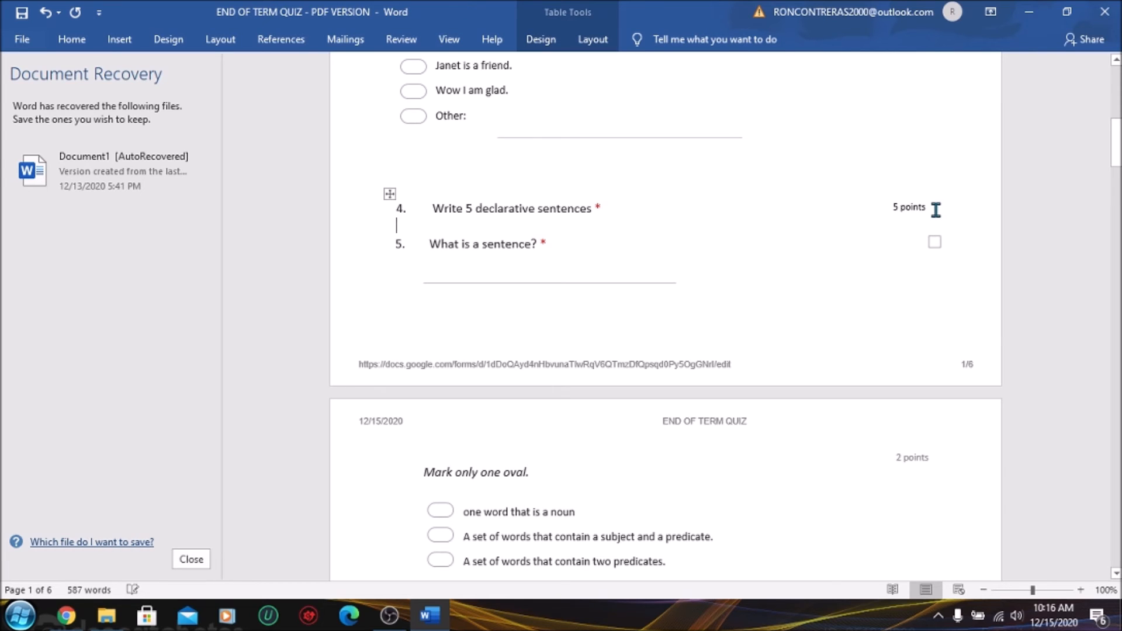
text(________________________________________)
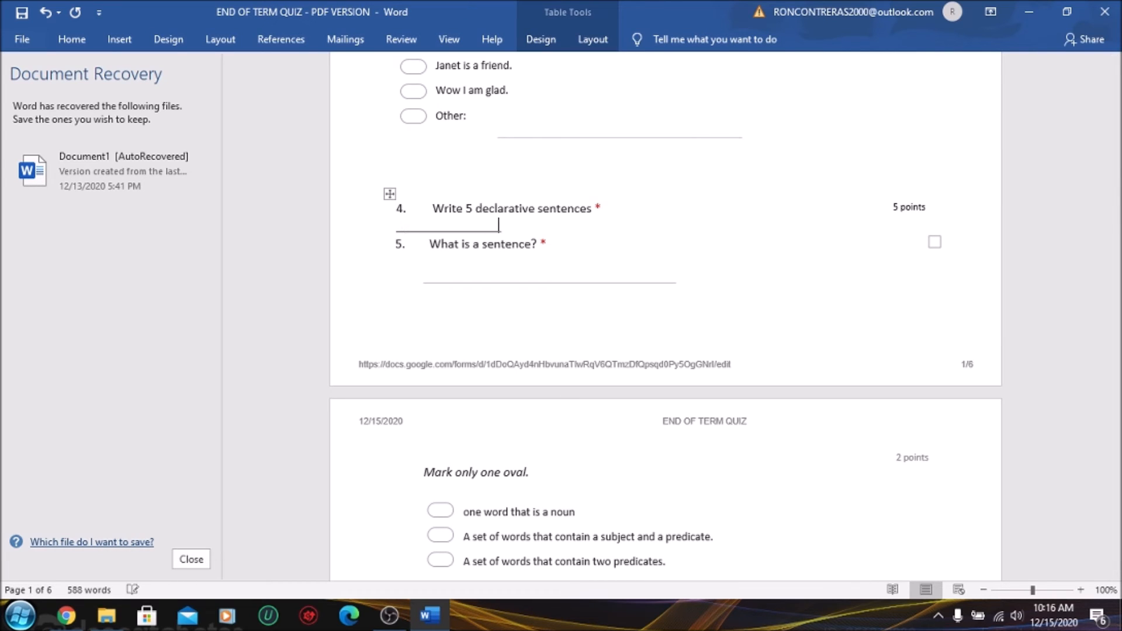
text(_____________________________________________________________________)
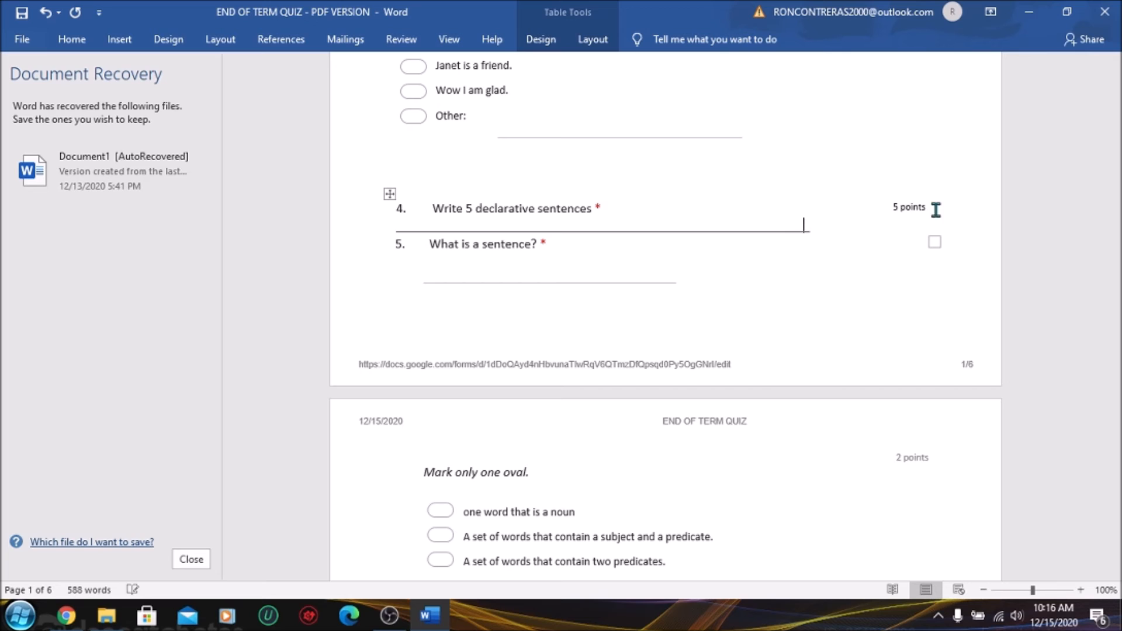
text(________________________________________)
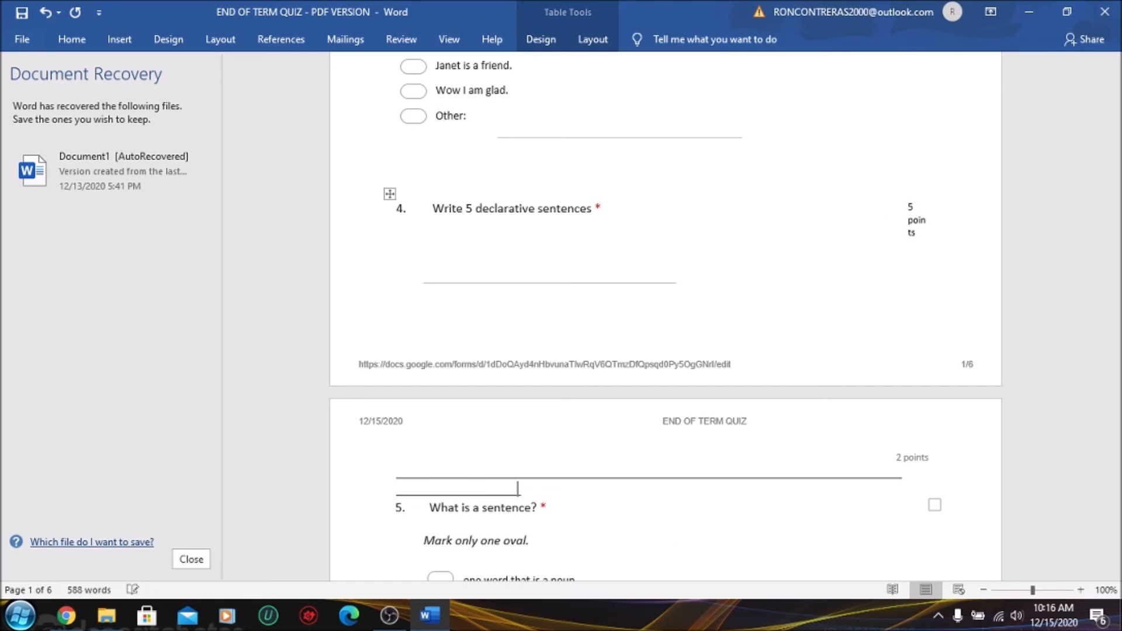
text(________________________________________________________________________________________________________________)
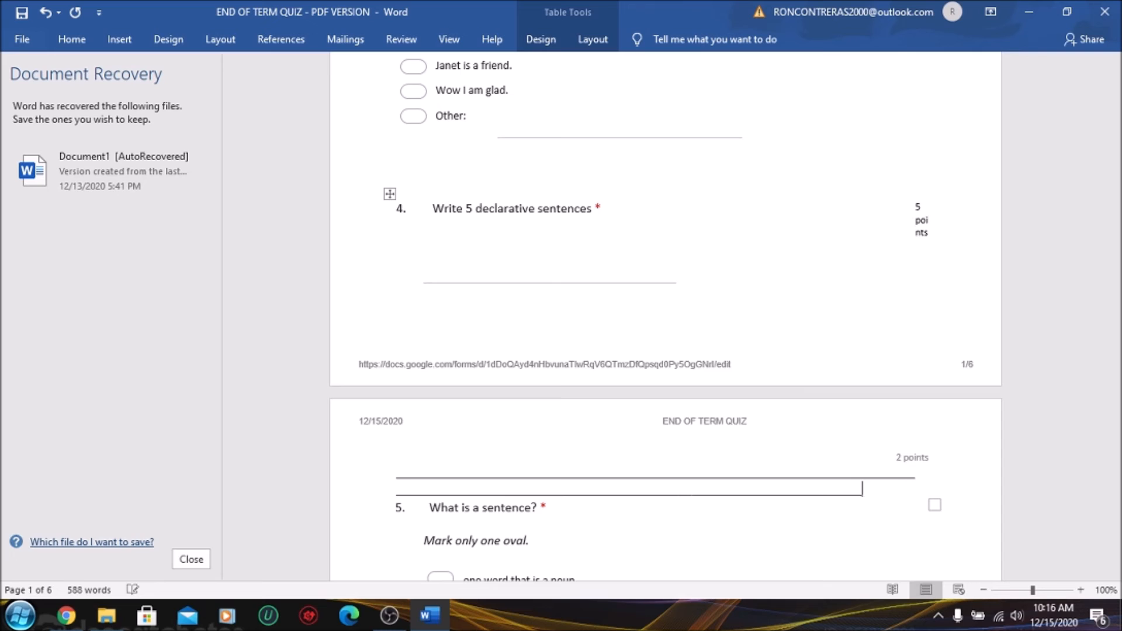
text(_________________________________________________________________________________________________________)
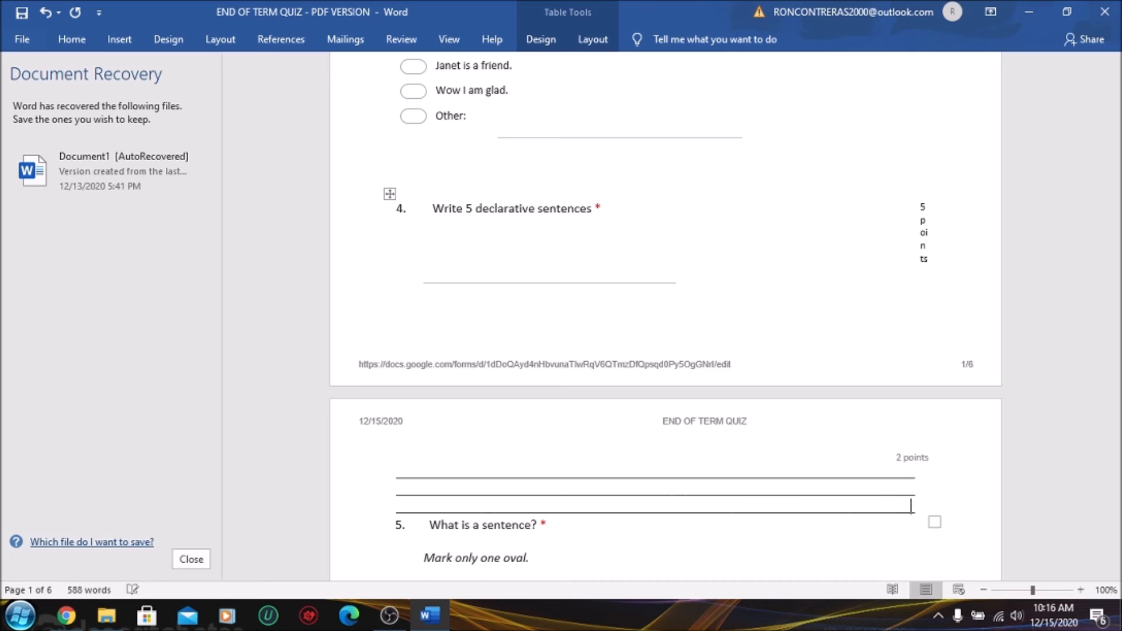
text(_______________________________________________________________________)
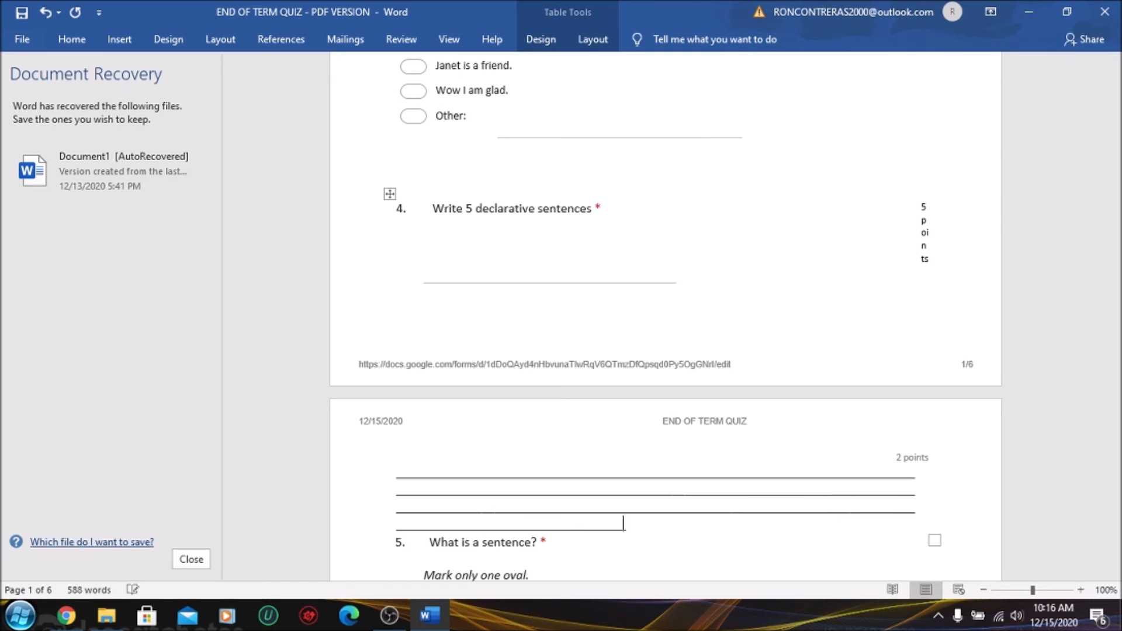
text(__________________________________________________________________________________________)
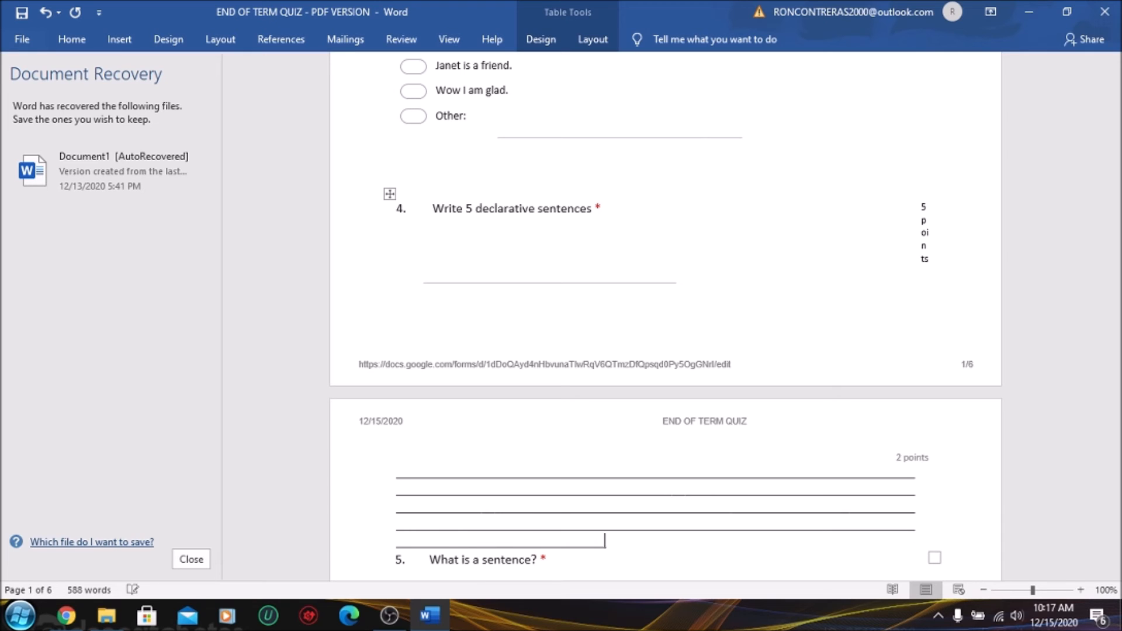
text(_____________)
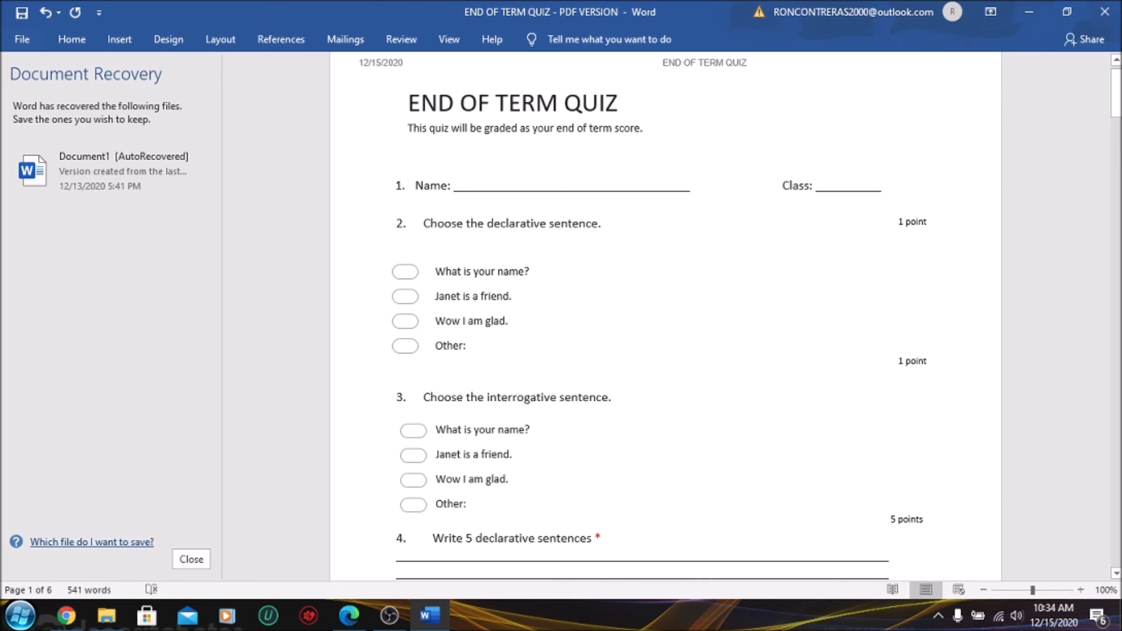
mouse_move(1117, 105)
mouse_down()
mouse_move(1116, 226)
mouse_move(1118, 93)
mouse_up()
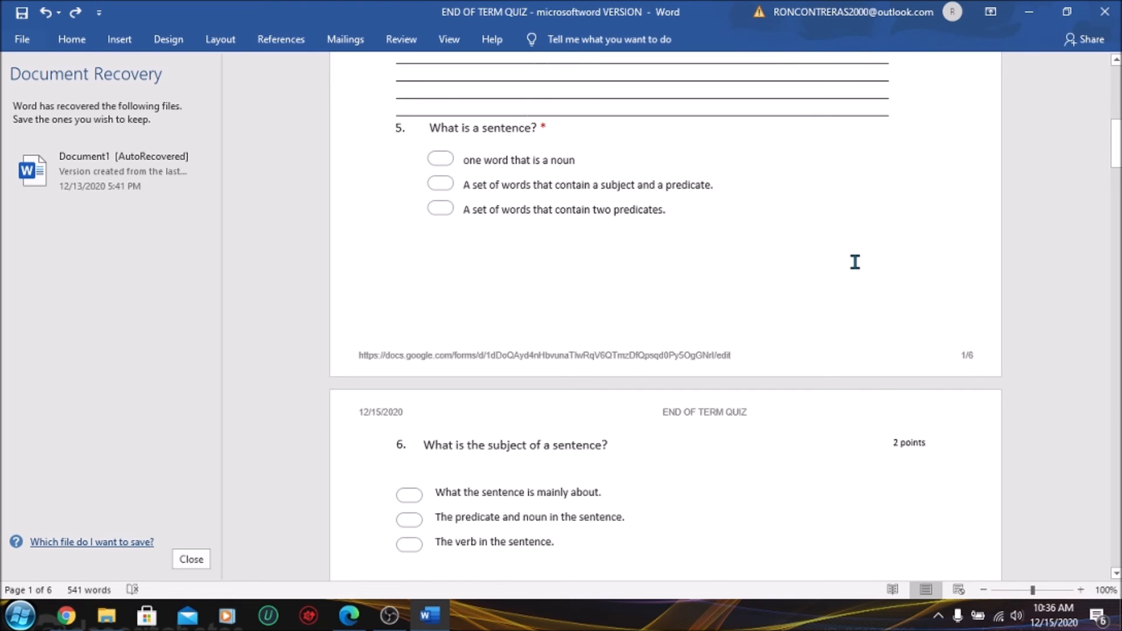
drag(1117, 143, 1117, 91)
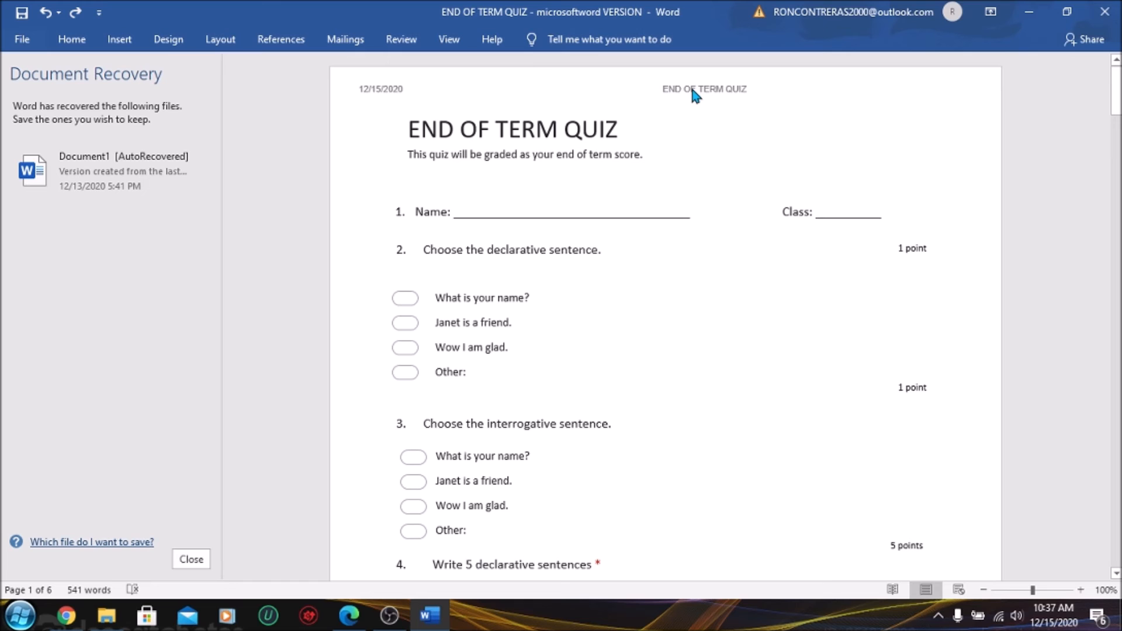
drag(1116, 88, 1116, 152)
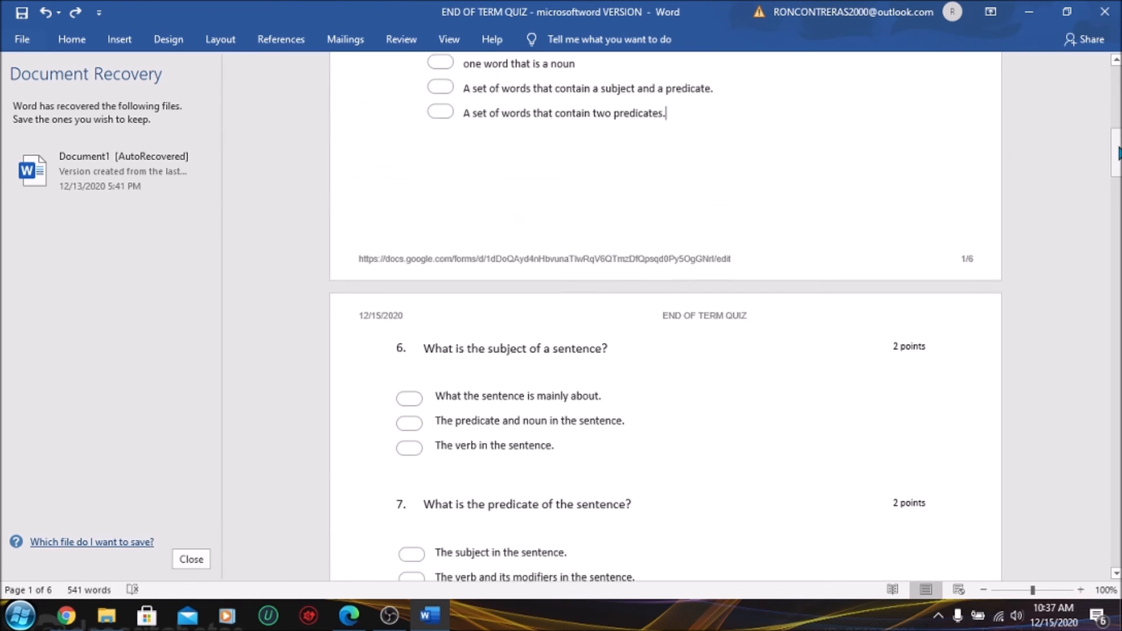
Step: Delete the Google Forms URL from the page footer, leaving the page number in place
double_click(730, 258)
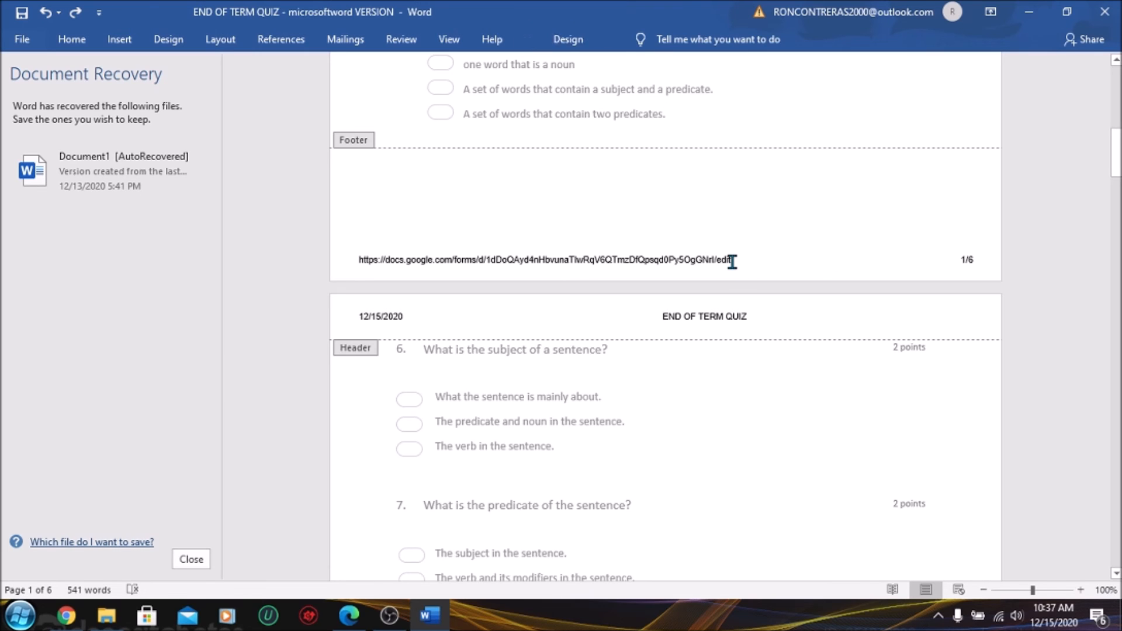
key(BackSpace)
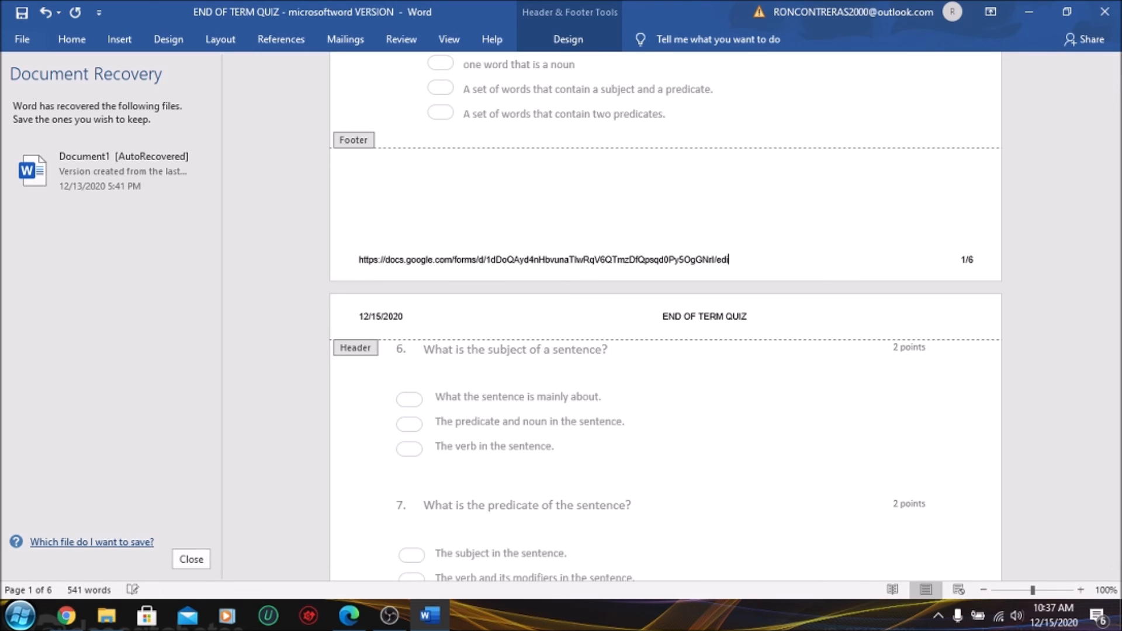
key(BackSpace)
key(BackSpace)
key(BackSpace)
key(BackSpace)
key(BackSpace)
key(BackSpace)
key(BackSpace)
key(BackSpace)
key(BackSpace)
key(BackSpace)
key(BackSpace)
key(BackSpace)
key(BackSpace)
key(BackSpace)
key(BackSpace)
key(BackSpace)
key(BackSpace)
key(BackSpace)
key(BackSpace)
key(BackSpace)
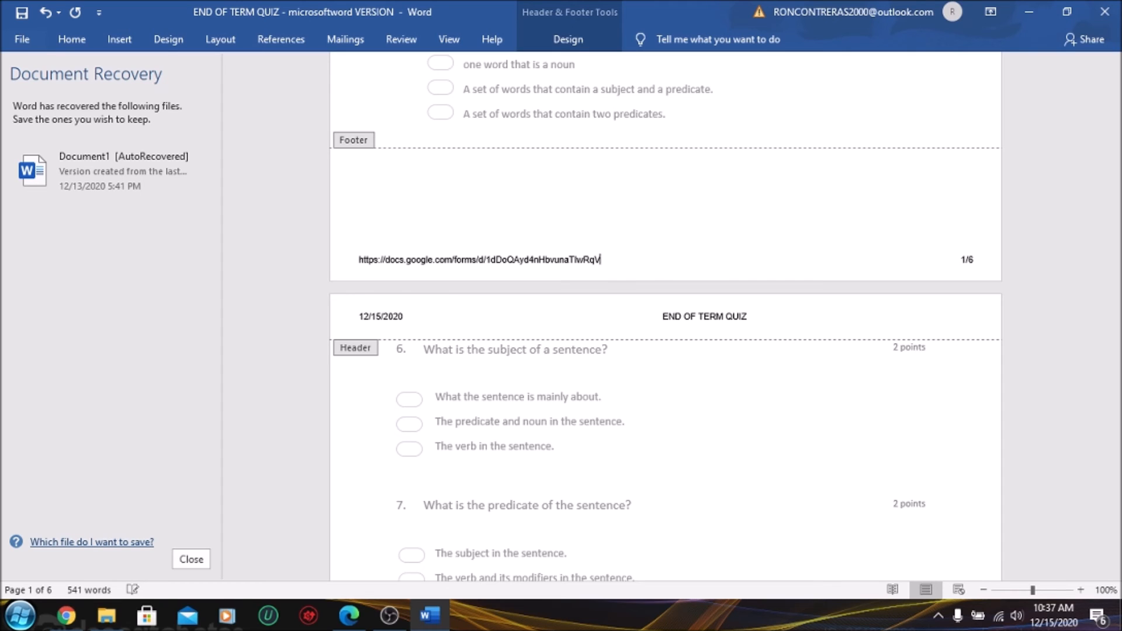
key(BackSpace)
key(BackSpace)
key(BackSpace)
key(BackSpace)
key(BackSpace)
key(BackSpace)
key(BackSpace)
key(BackSpace)
key(BackSpace)
key(BackSpace)
key(BackSpace)
key(BackSpace)
key(BackSpace)
key(BackSpace)
key(BackSpace)
key(BackSpace)
key(BackSpace)
key(BackSpace)
key(BackSpace)
key(BackSpace)
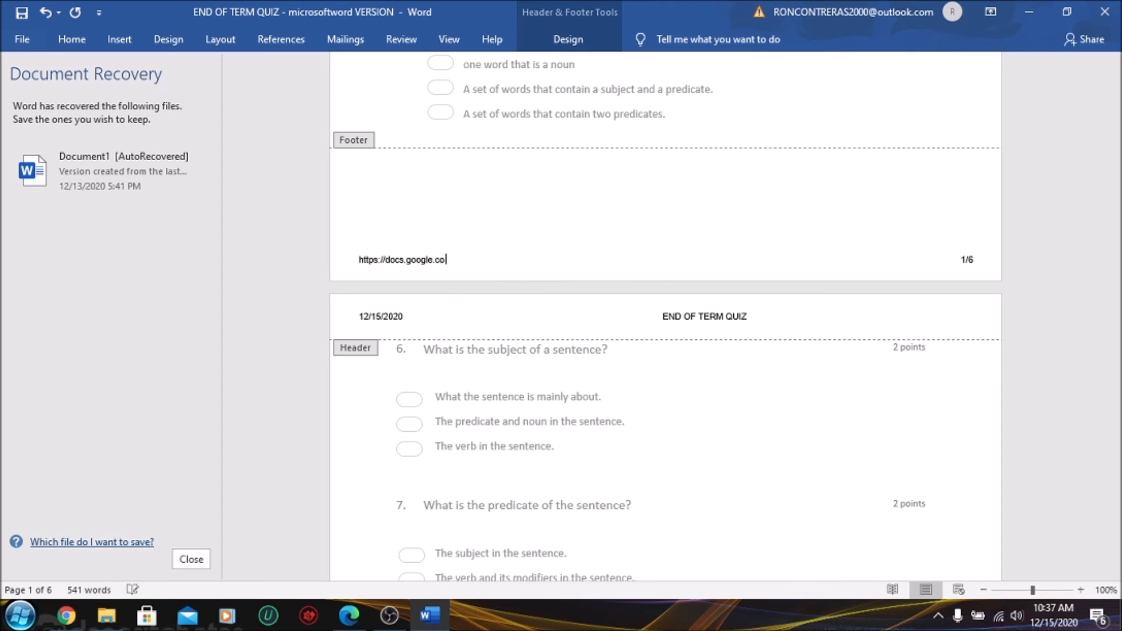
key(BackSpace)
key(BackSpace)
key(BackSpace)
key(BackSpace)
key(BackSpace)
key(BackSpace)
key(BackSpace)
key(BackSpace)
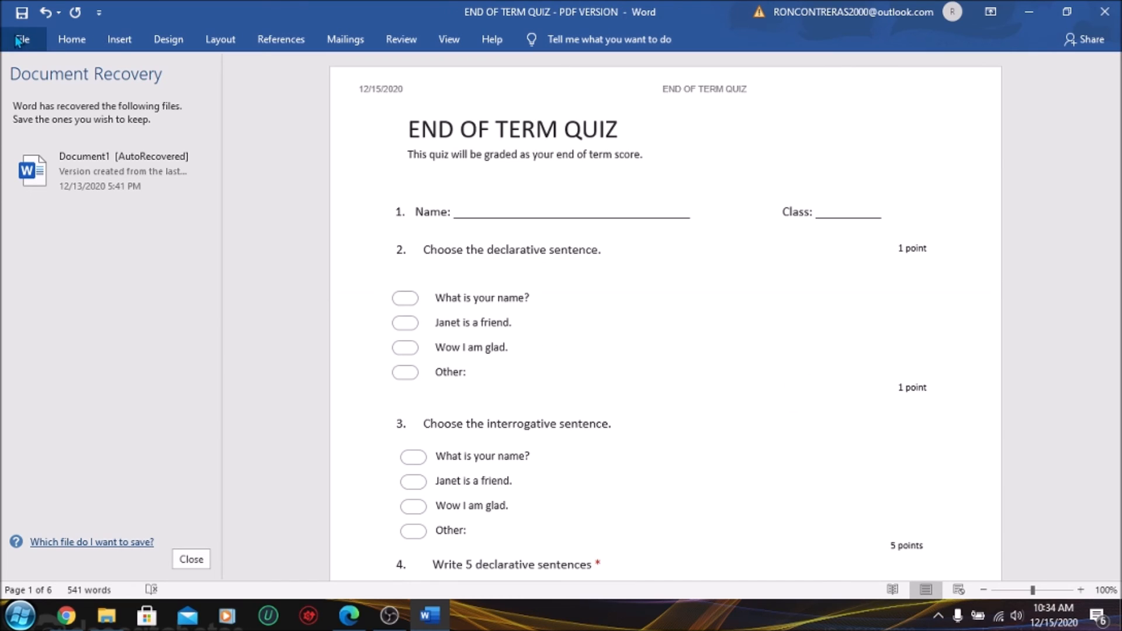
Step: Save the quiz as a Word document named "END OF TERM QUIZ - microsoftword VERSION" in the ENGLISH LANGUAGE folder
click(21, 40)
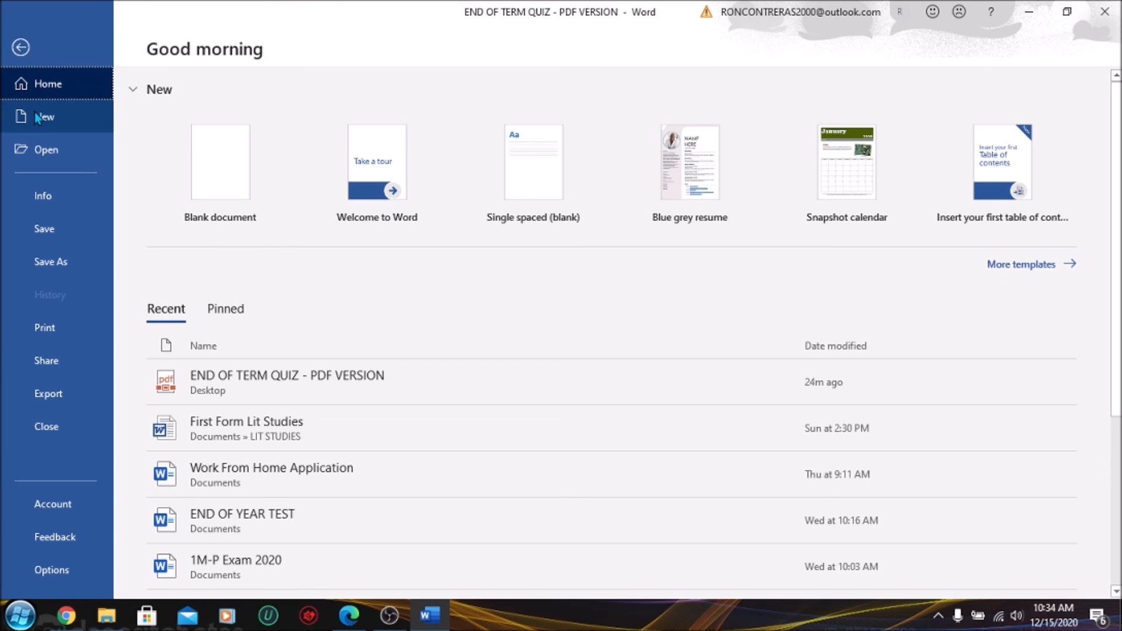
click(58, 257)
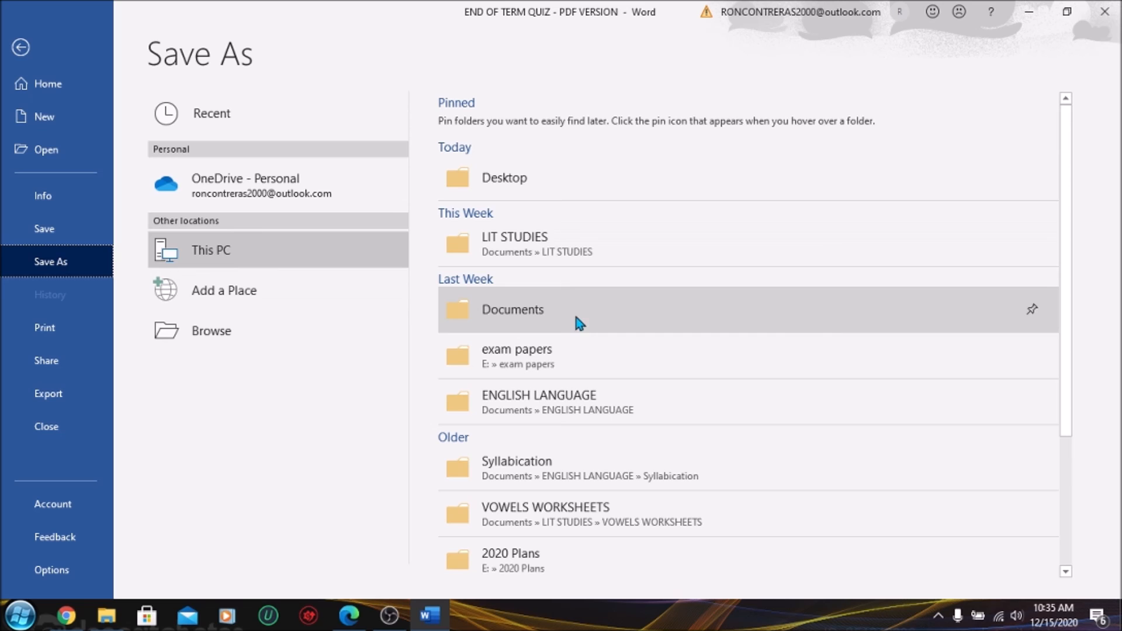
click(572, 398)
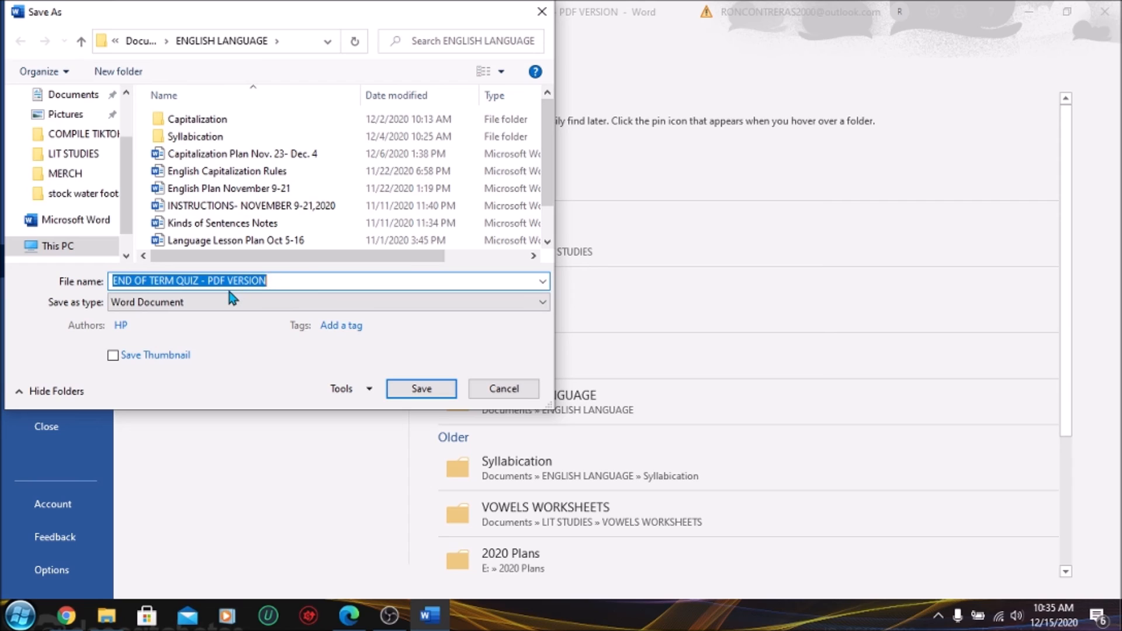
click(226, 281)
key(BackSpace)
key(BackSpace)
key(BackSpace)
key(BackSpace)
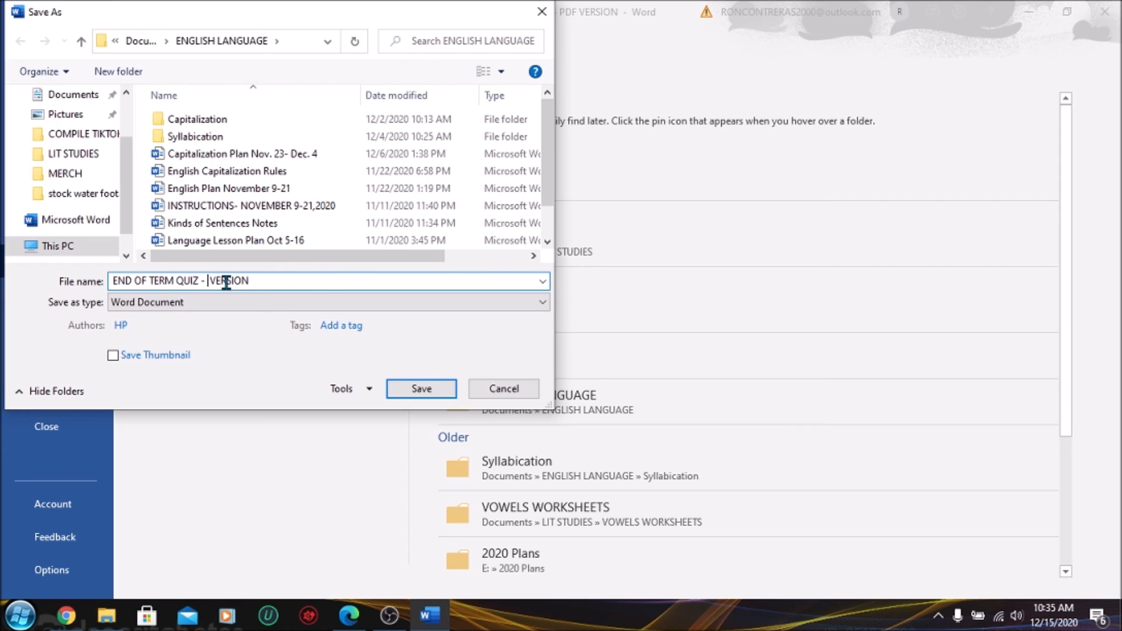
text(microsoftword)
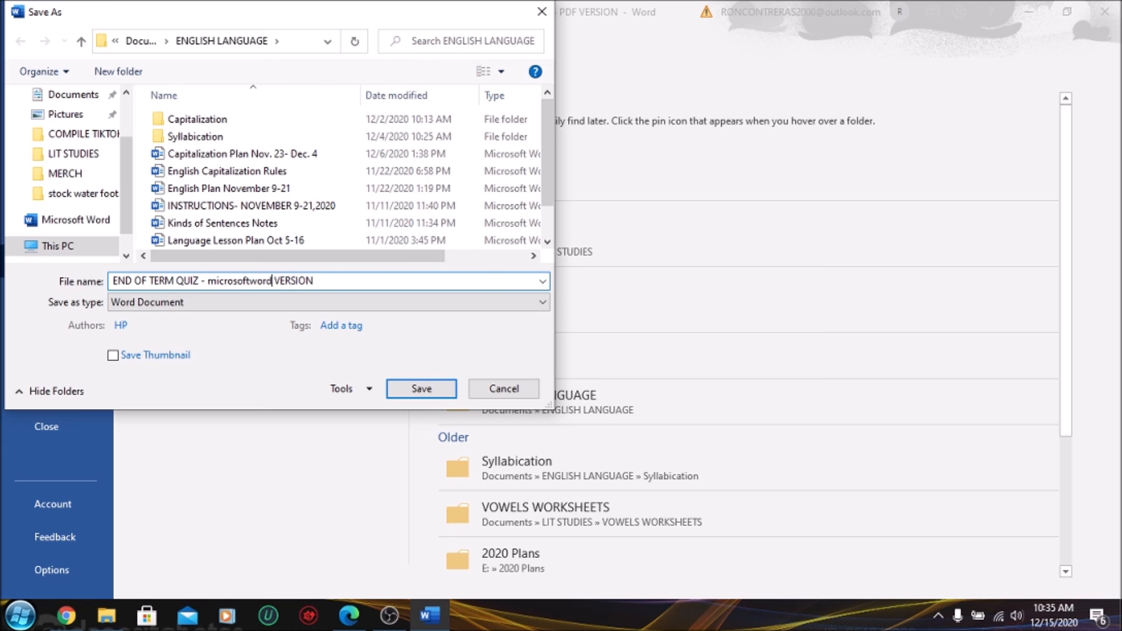
click(413, 387)
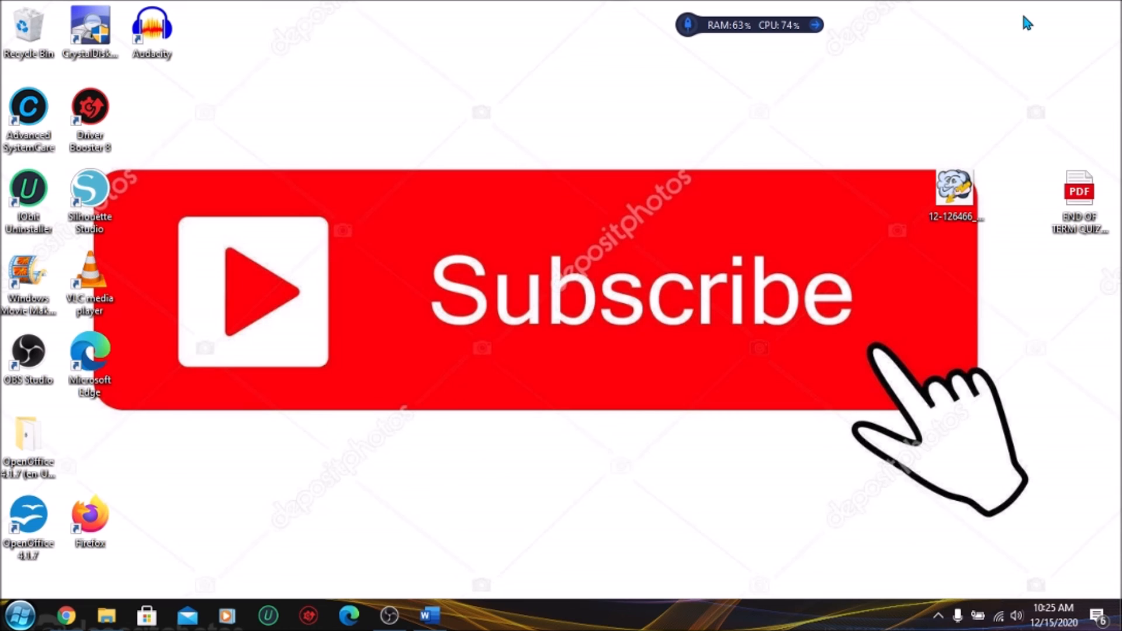
Step: Open the END OF TERM QUIZ PDF from the desktop to review its questions, and minimize the open windows
double_click(1088, 193)
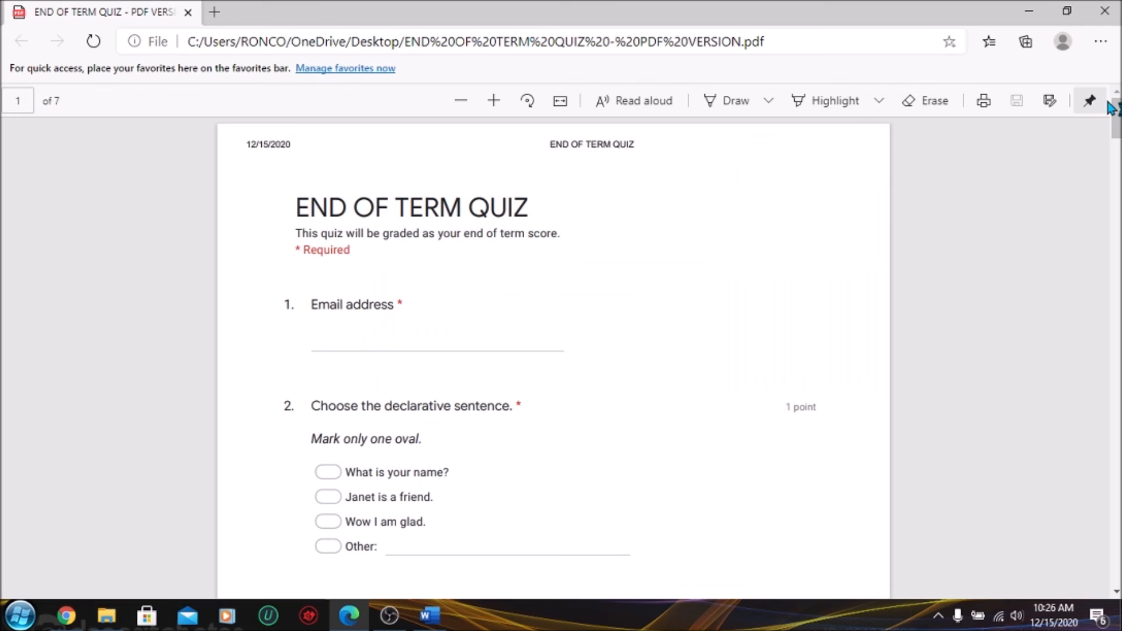
drag(1116, 108, 1116, 497)
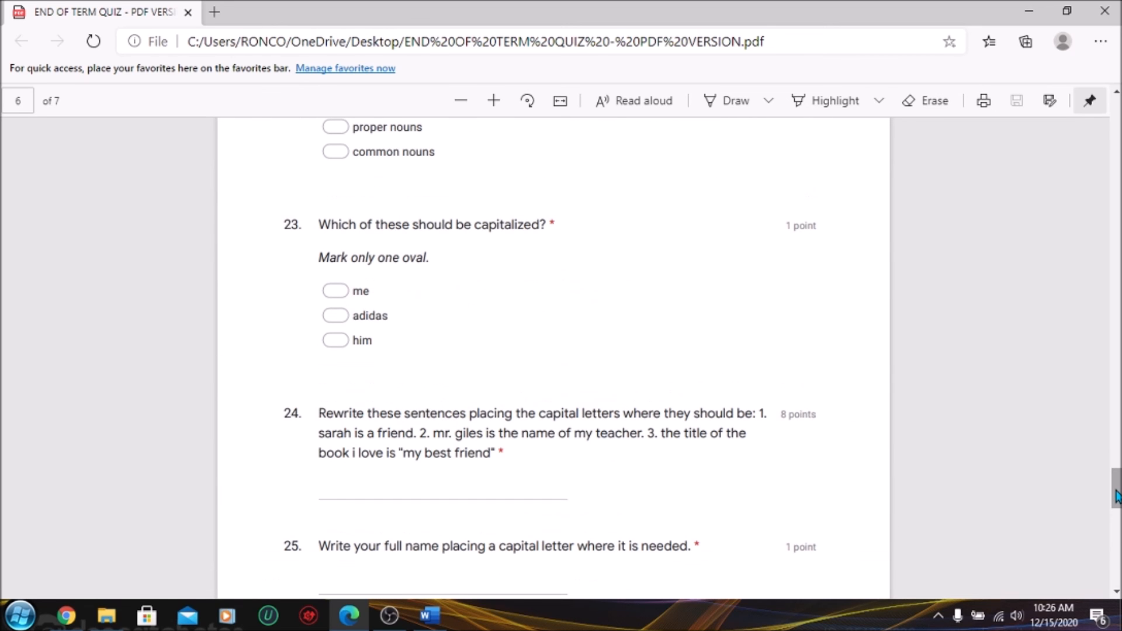
click(1028, 10)
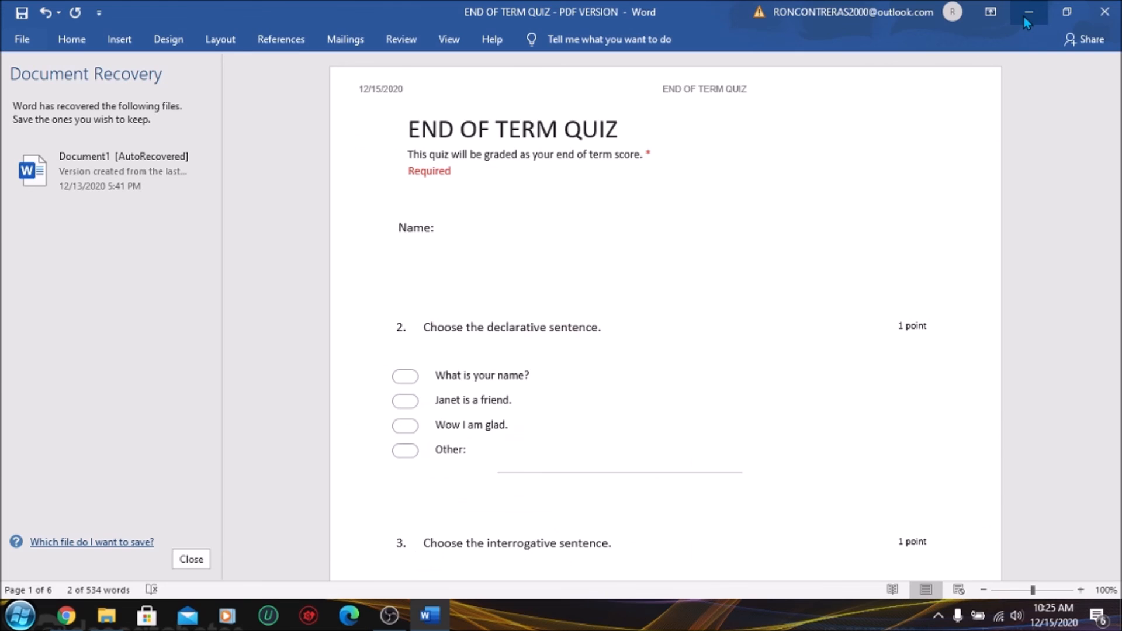
click(1028, 13)
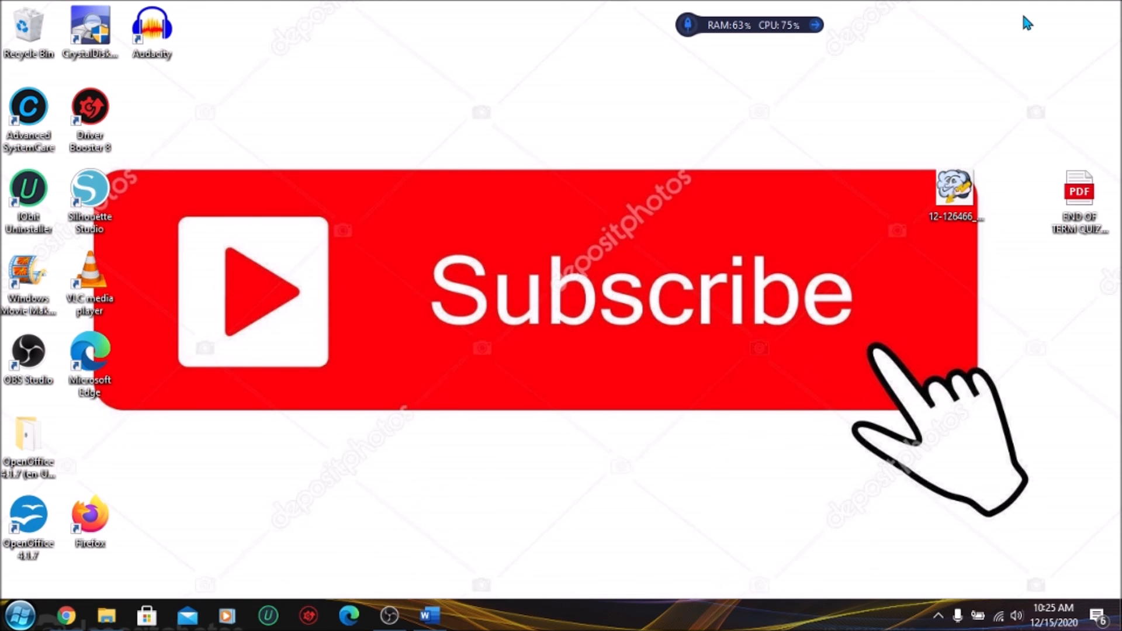